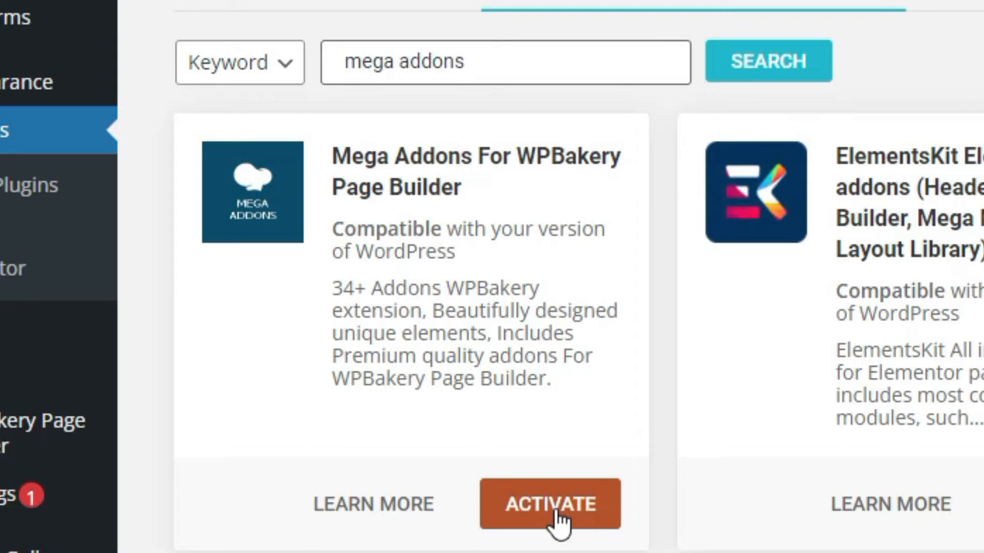
Activate the Mega Addons For WPBakery Page Builder plugin and go to the site's dashboard.
{"action": "left_click", "coordinate": [559, 520]}
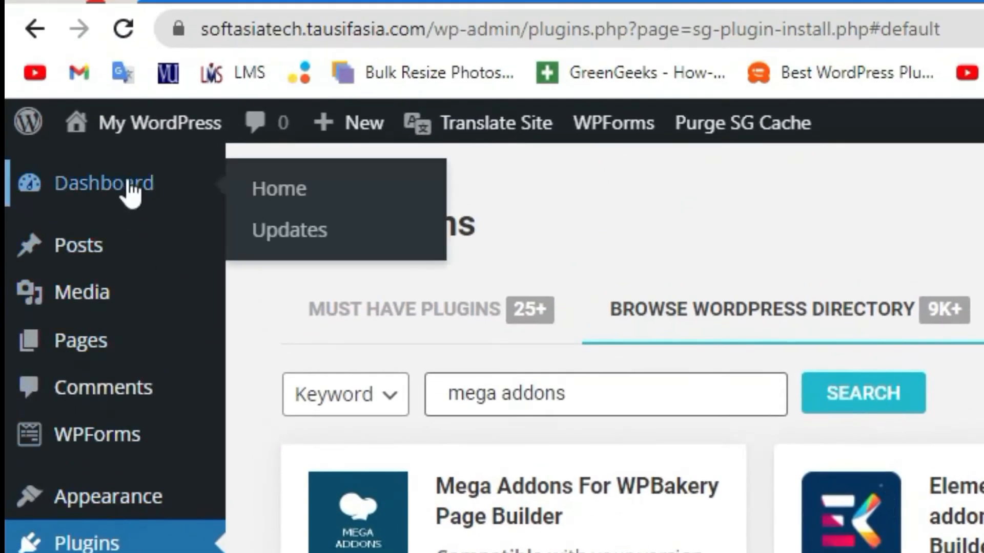
{"action": "left_click", "coordinate": [128, 184]}
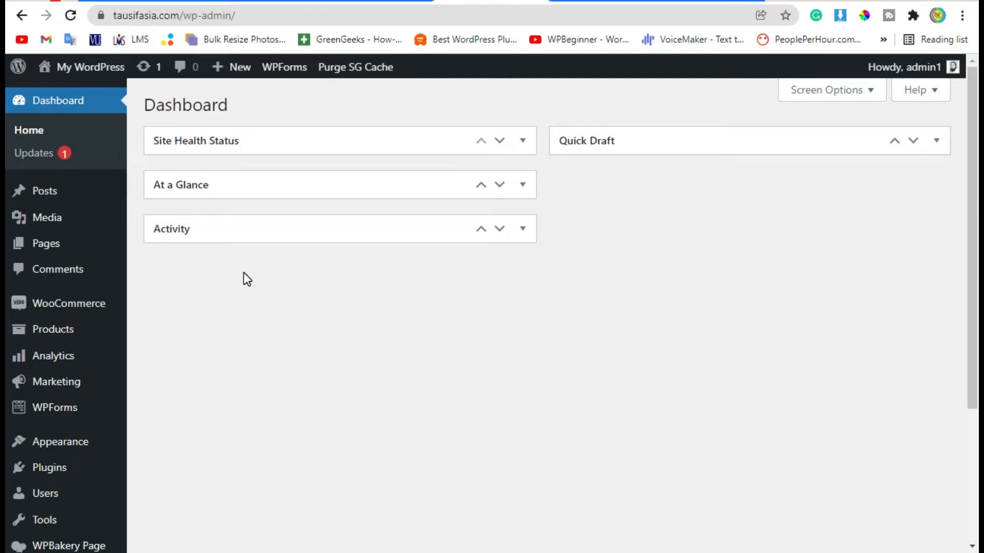
Create a new page titled "Gallery" and publish it.
{"action": "left_click", "coordinate": [53, 245]}
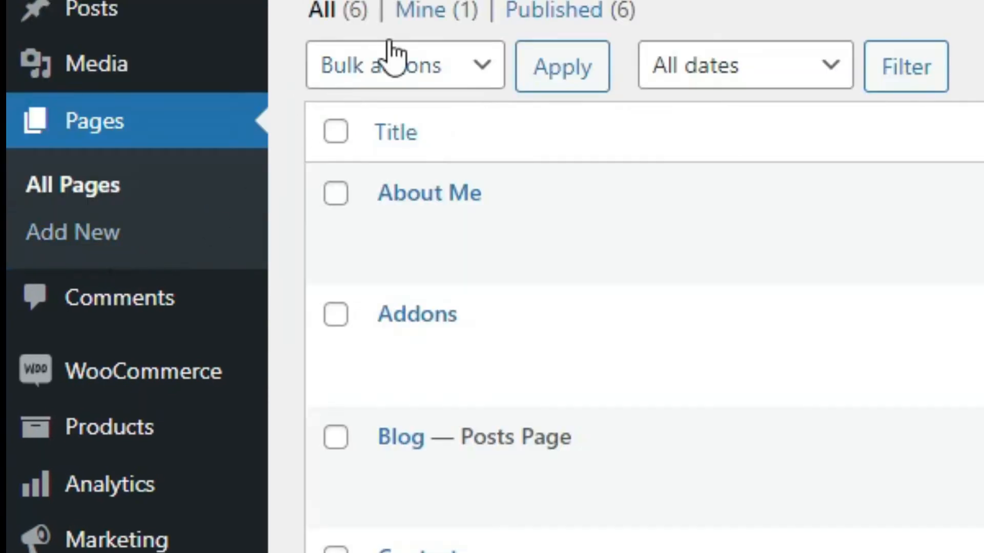
{"action": "left_click", "coordinate": [406, 20]}
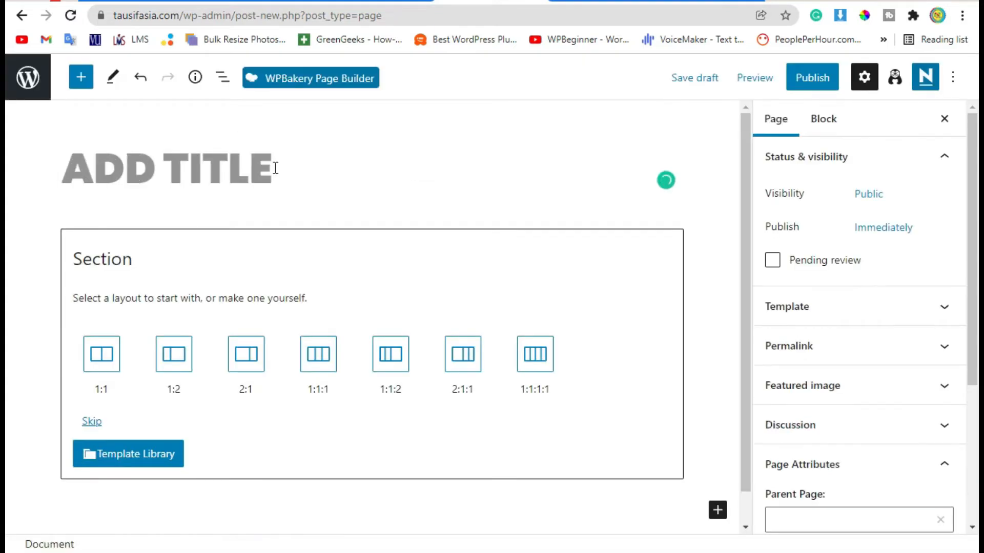
{"action": "type", "text": "GALLERY"}
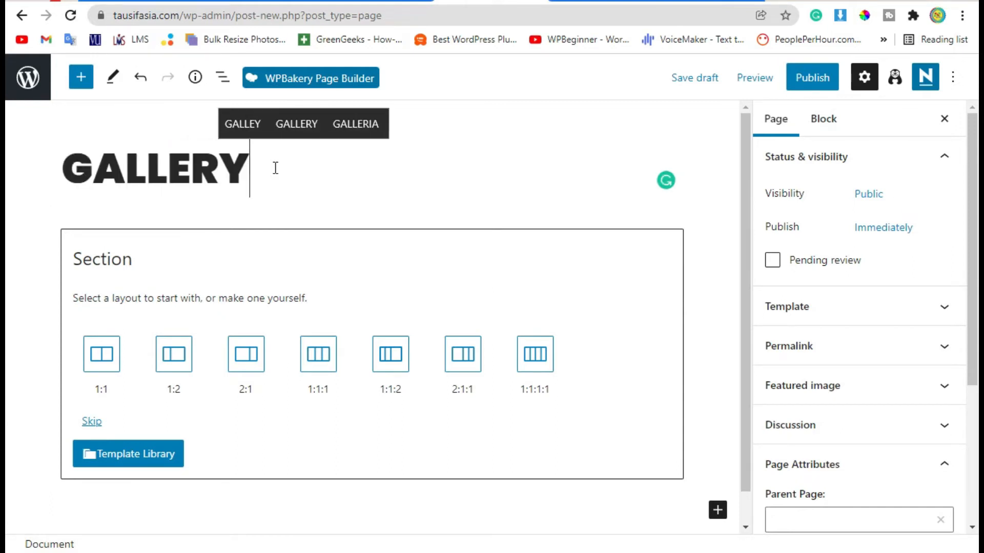
{"action": "left_click", "coordinate": [812, 78]}
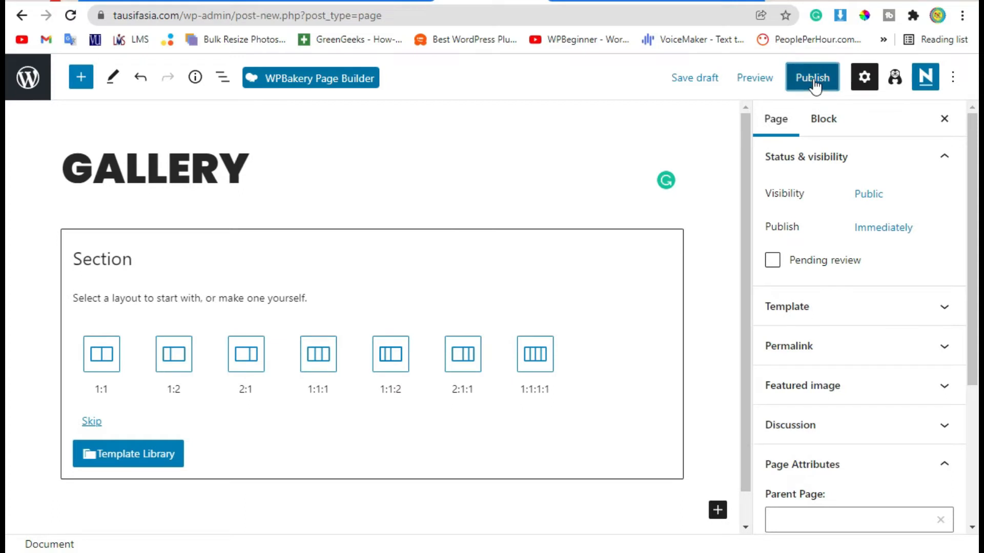
{"action": "left_click", "coordinate": [813, 82]}
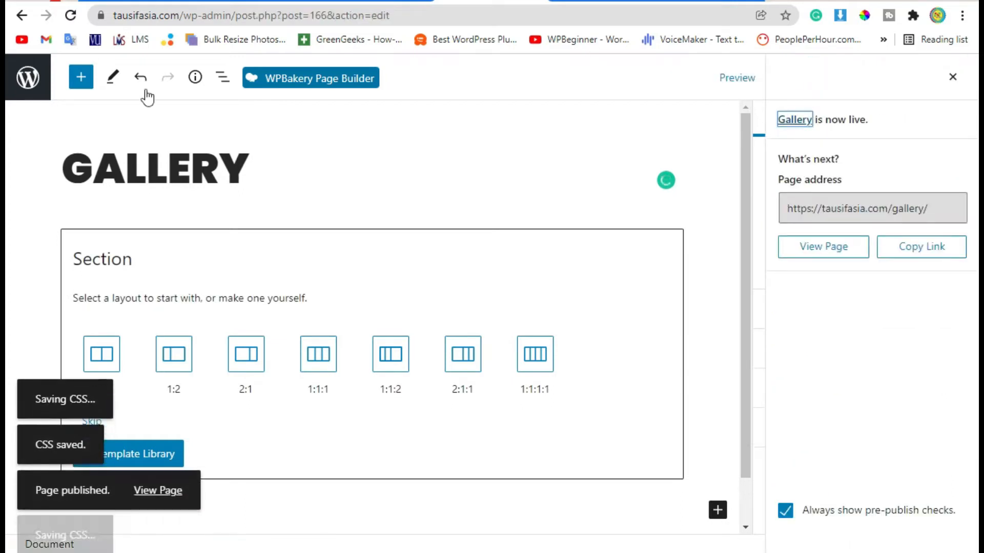
Open the Gallery page in the WPBakery backend editor and delete its empty row.
{"action": "left_click", "coordinate": [286, 85]}
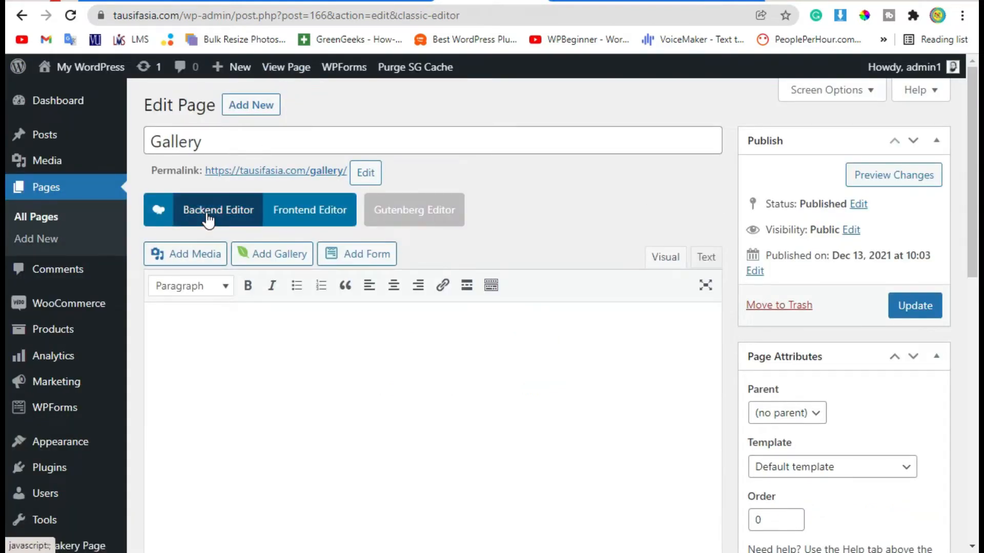
{"action": "left_click", "coordinate": [209, 217]}
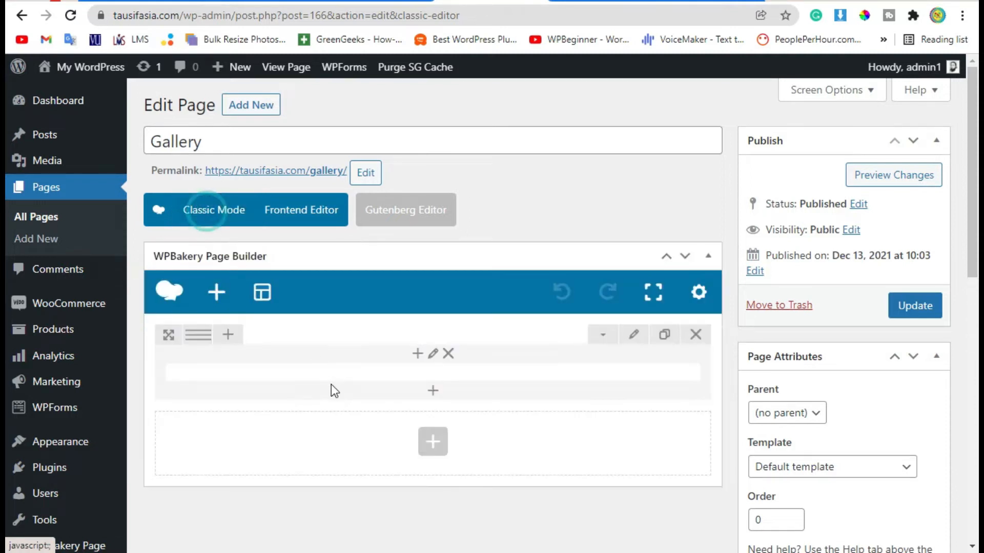
{"action": "left_click", "coordinate": [697, 336]}
{"action": "scroll", "coordinate": [646, 355], "scroll_direction": "down", "scroll_amount": 6}
{"action": "scroll", "coordinate": [622, 364], "scroll_direction": "up", "scroll_amount": 4}
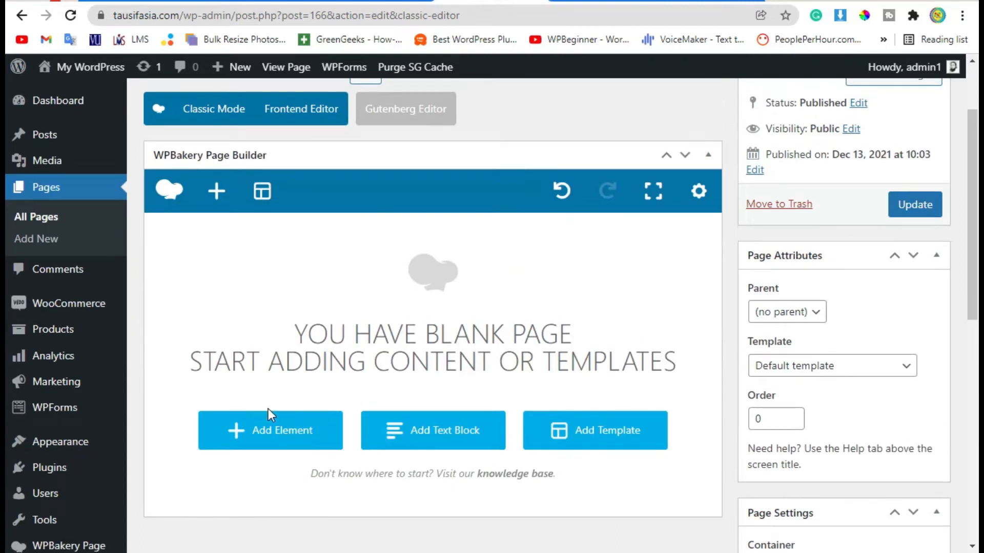
Add the Filterable Gallery element from the Mega Addons category to the blank page.
{"action": "left_click", "coordinate": [292, 438]}
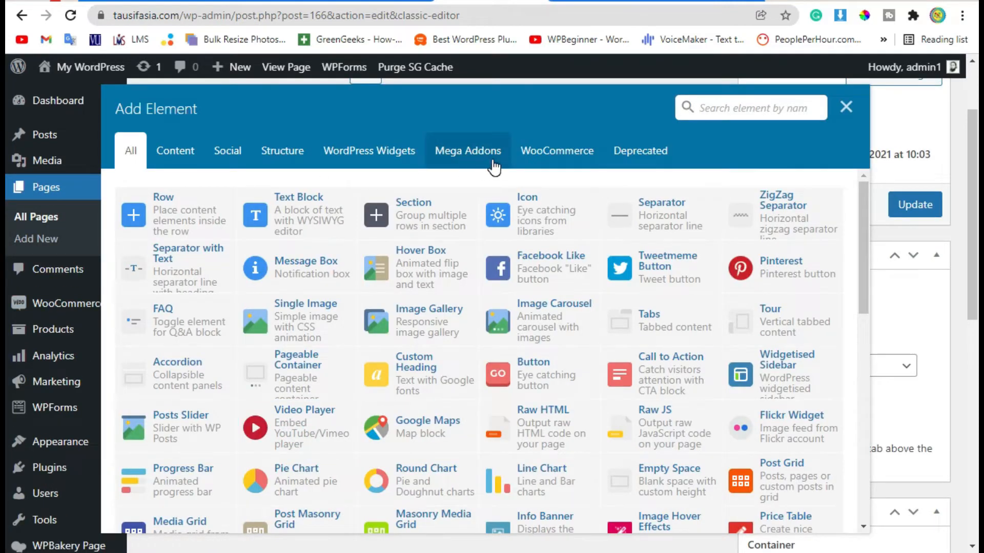
{"action": "left_click", "coordinate": [460, 160]}
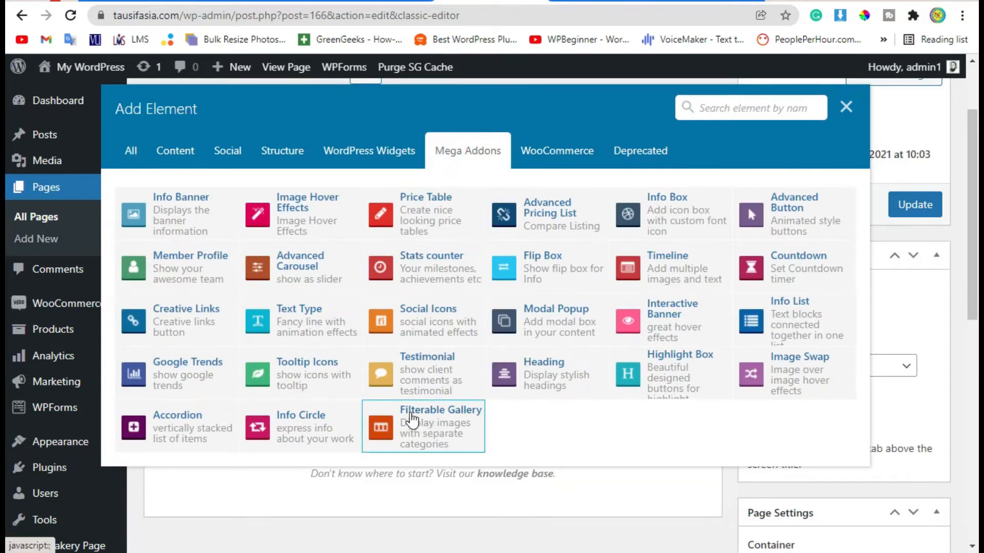
{"action": "left_click", "coordinate": [436, 430]}
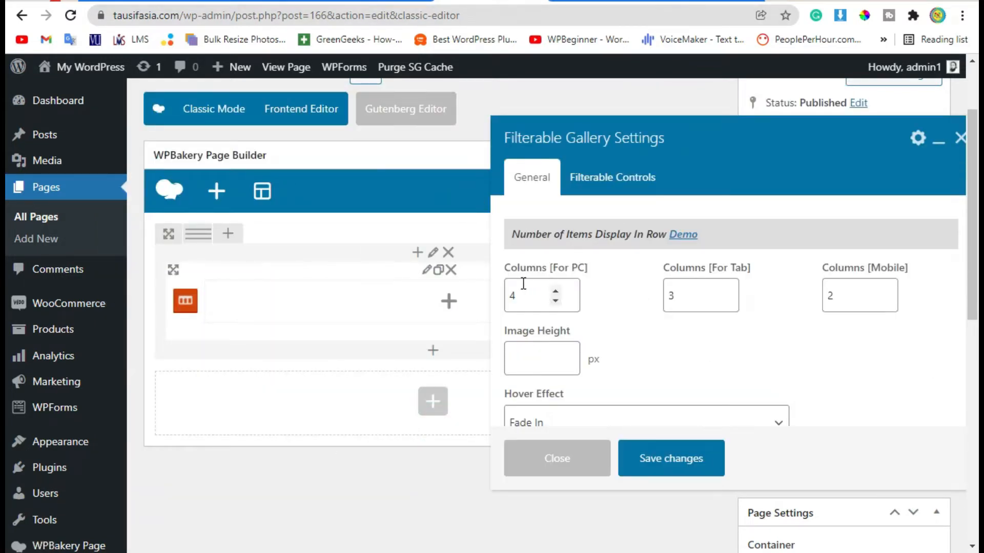
Set the filterable gallery's number of columns for PC to 3.
{"action": "left_click_drag", "start_coordinate": [515, 268], "coordinate": [592, 285]}
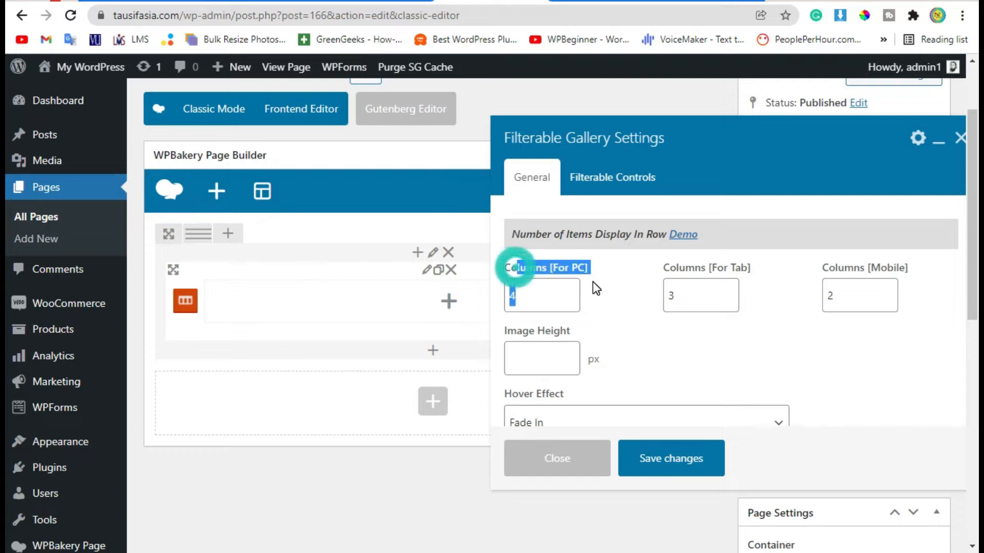
{"action": "left_click", "coordinate": [598, 310]}
{"action": "scroll", "coordinate": [643, 331], "scroll_direction": "down", "scroll_amount": 1}
{"action": "scroll", "coordinate": [640, 328], "scroll_direction": "up", "scroll_amount": 1}
{"action": "left_click", "coordinate": [556, 301]}
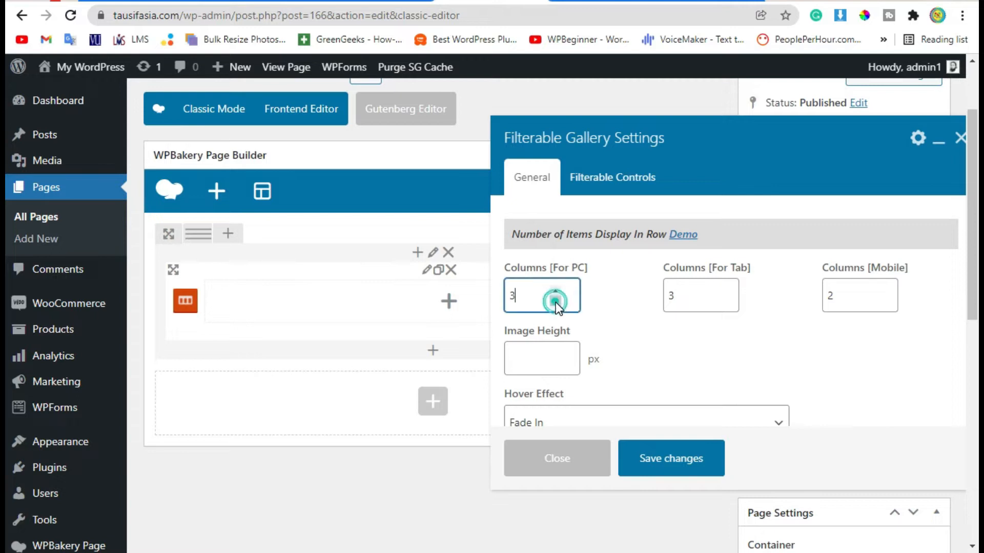
{"action": "left_click", "coordinate": [555, 291]}
{"action": "left_click", "coordinate": [557, 296]}
{"action": "left_click", "coordinate": [558, 292]}
{"action": "left_click", "coordinate": [557, 299]}
{"action": "left_click", "coordinate": [646, 321]}
{"action": "scroll", "coordinate": [650, 245], "scroll_direction": "up", "scroll_amount": 2}
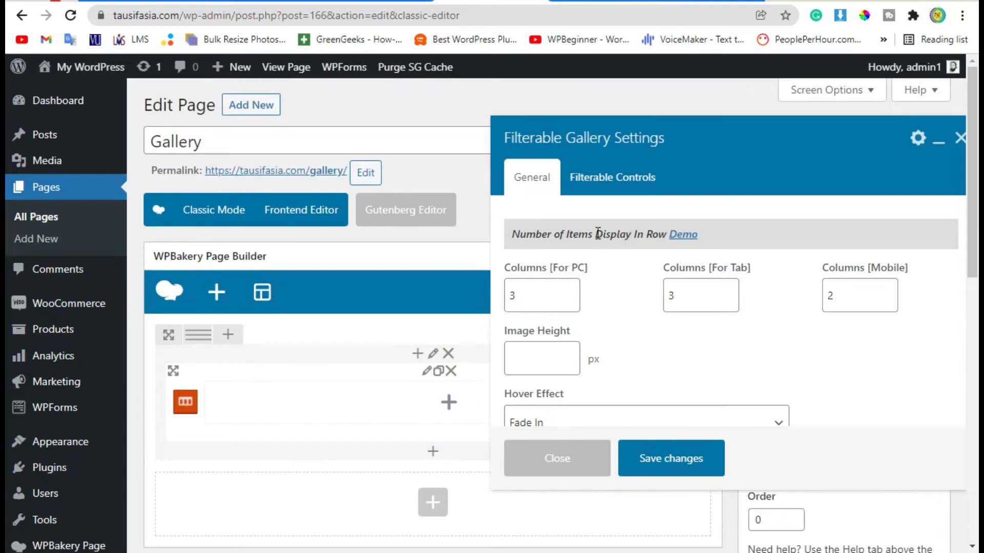
Enable the gallery filter, set the category names to "Grafty, Lens, Reflex", and save the settings.
{"action": "left_click", "coordinate": [597, 181]}
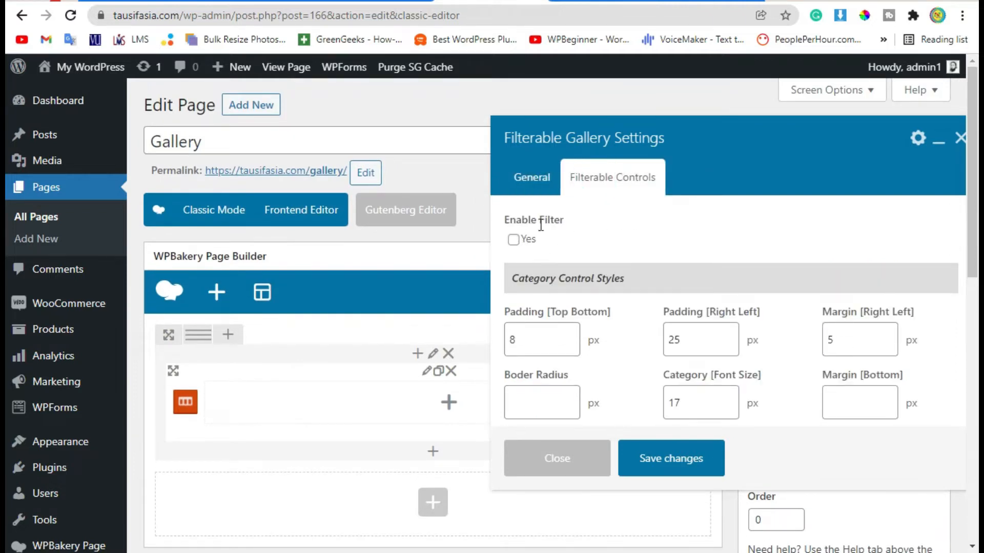
{"action": "left_click", "coordinate": [514, 240]}
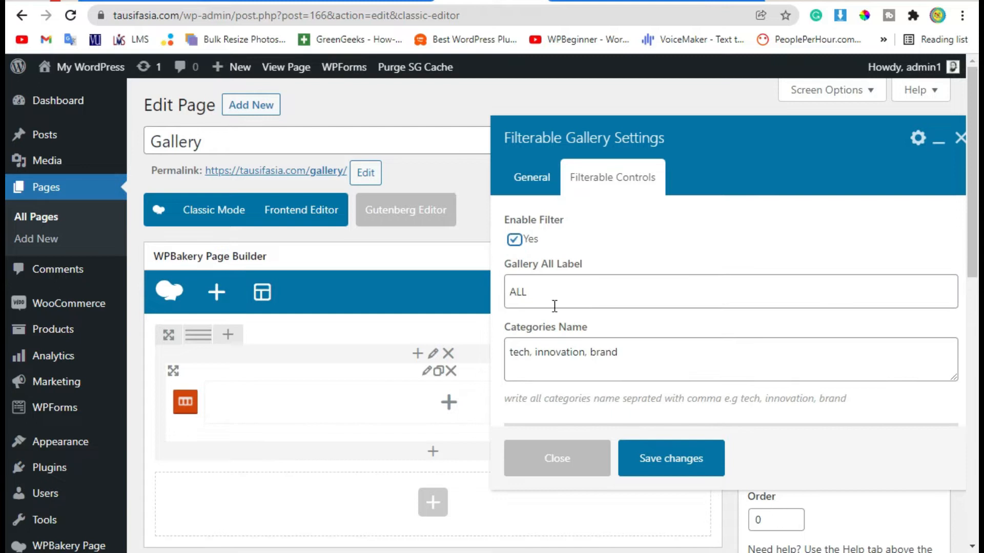
{"action": "scroll", "coordinate": [643, 295], "scroll_direction": "down", "scroll_amount": 2}
{"action": "left_click_drag", "start_coordinate": [679, 249], "coordinate": [506, 255]}
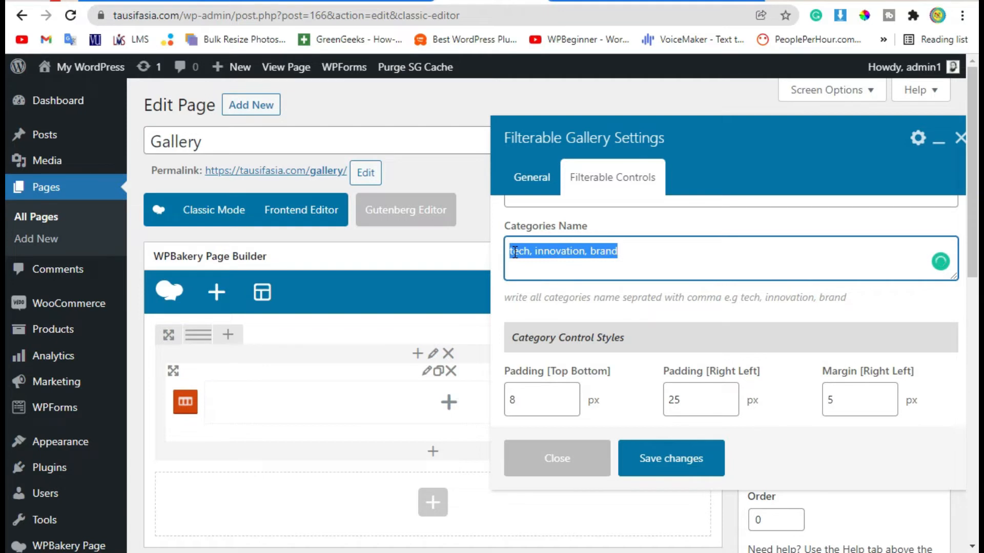
{"action": "type", "text": "Grafty"}
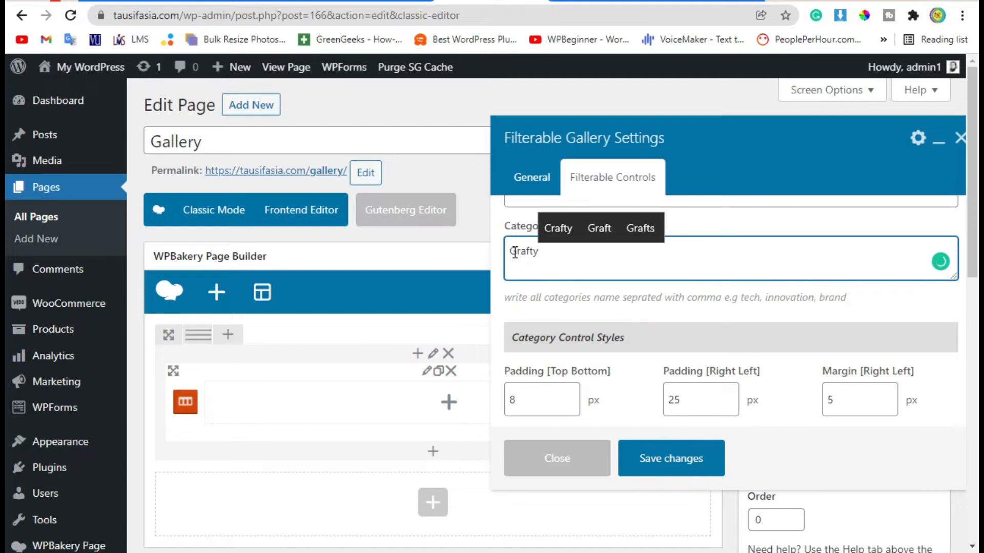
{"action": "type", "text": ", Lens"}
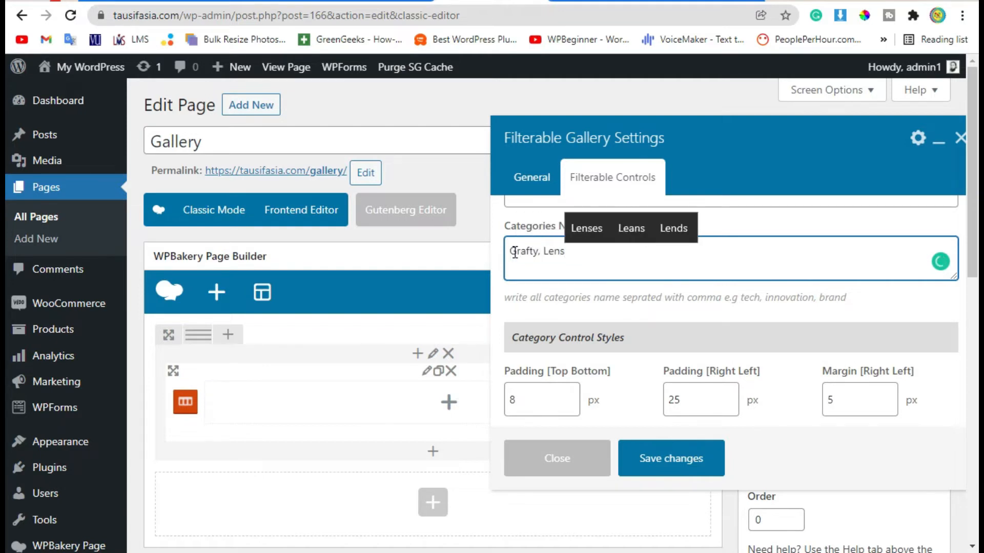
{"action": "type", "text": ","}
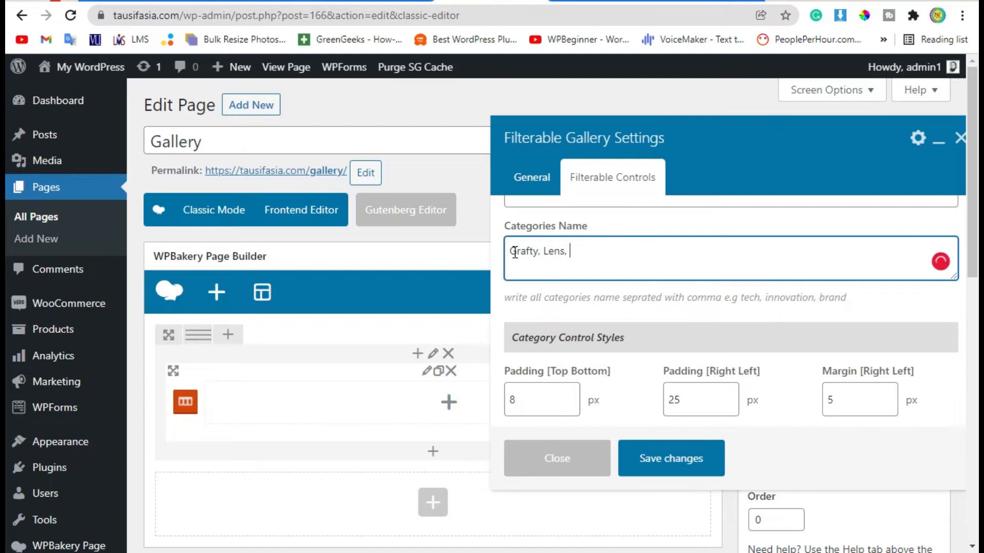
{"action": "type", "text": " Reflex"}
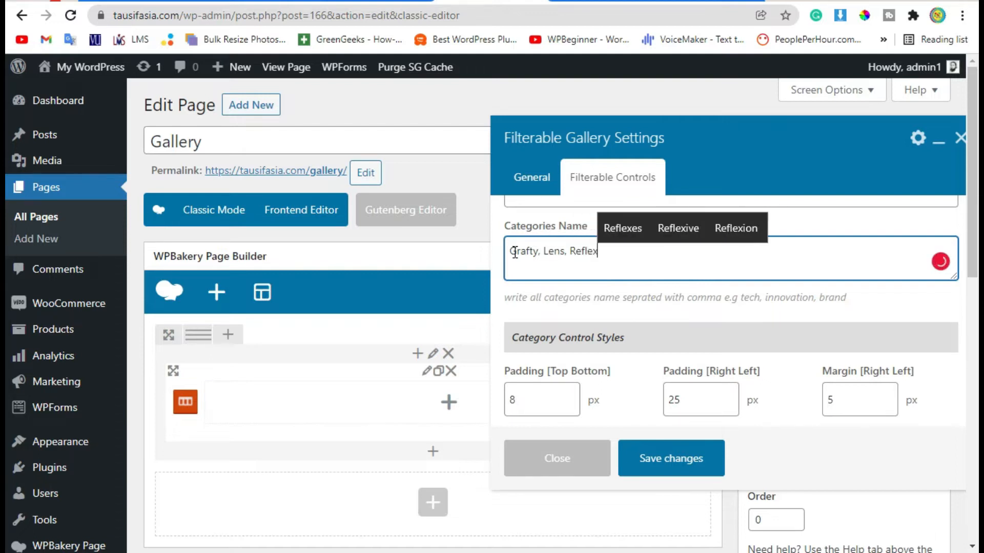
{"action": "left_click", "coordinate": [689, 470]}
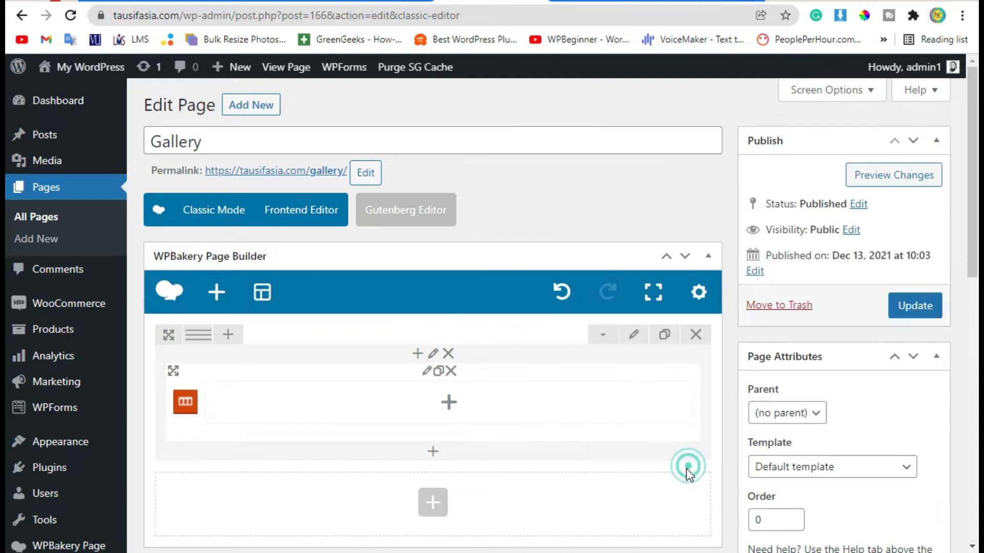
Add a Gallery List item inside the filterable gallery and set its control name to "grafty".
{"action": "left_click", "coordinate": [452, 405]}
{"action": "left_click", "coordinate": [208, 214]}
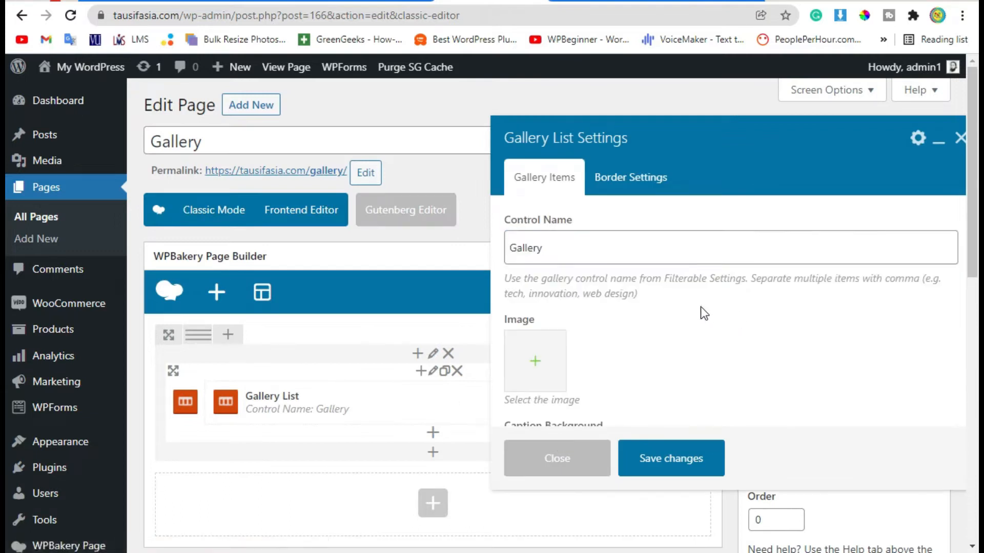
{"action": "scroll", "coordinate": [365, 339], "scroll_direction": "down", "scroll_amount": 2}
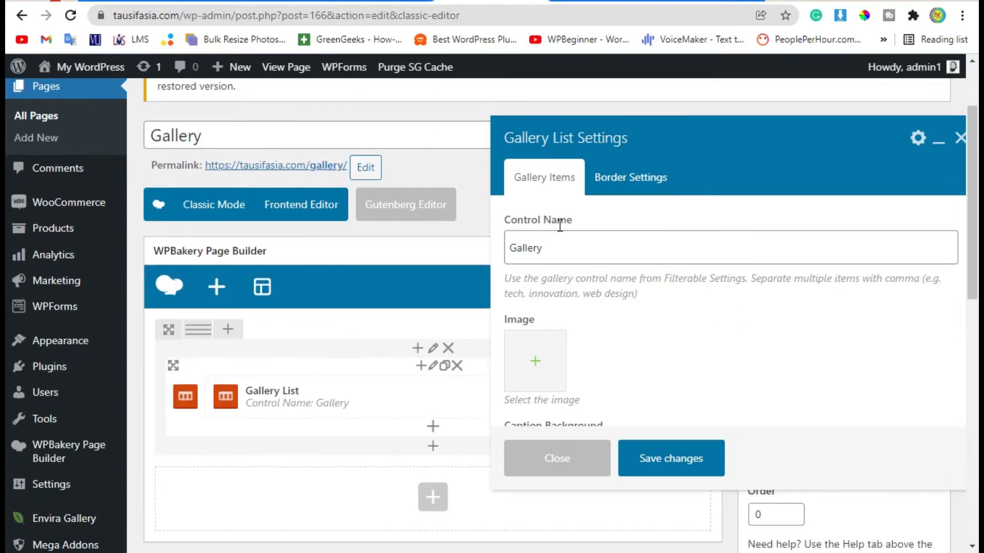
{"action": "left_click_drag", "start_coordinate": [538, 222], "coordinate": [503, 220]}
{"action": "double_click", "coordinate": [561, 253]}
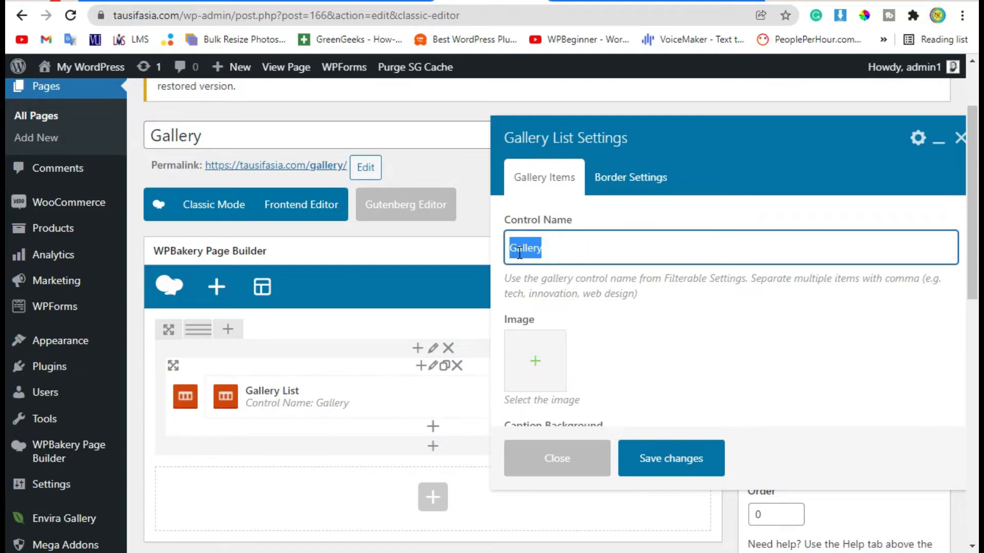
{"action": "type", "text": "grafty"}
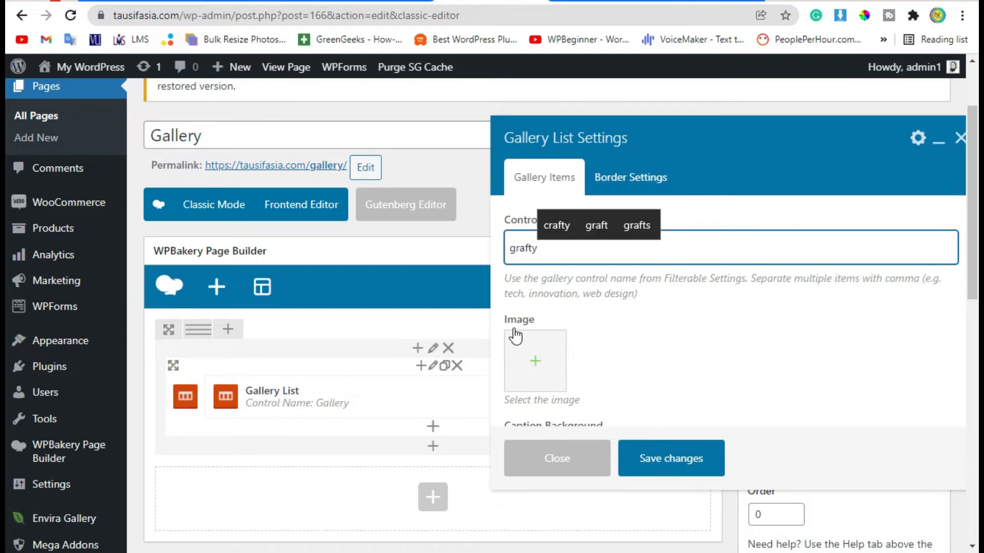
Set the gallery item's image to the media library photo of the person standing in the sea.
{"action": "left_click", "coordinate": [533, 360]}
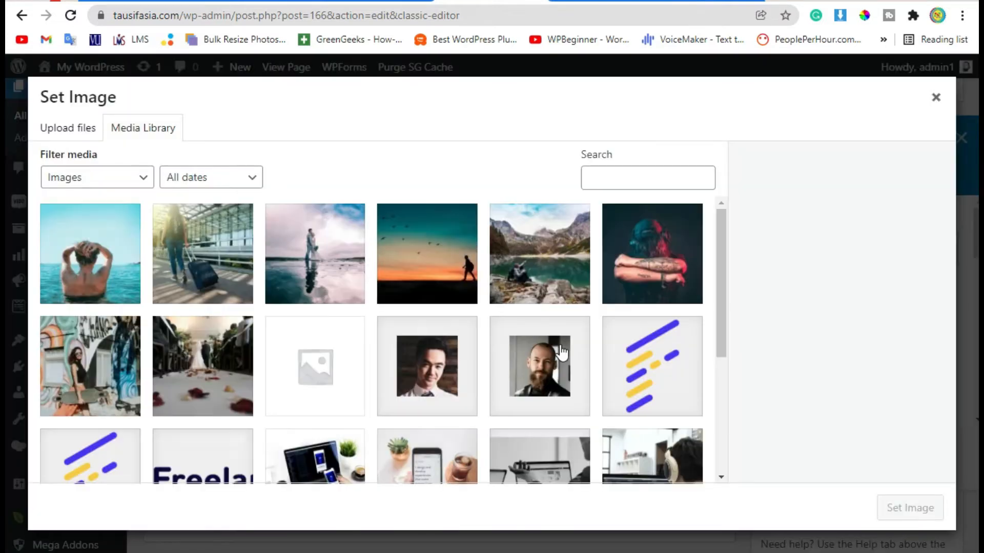
{"action": "left_click", "coordinate": [122, 235]}
{"action": "left_click", "coordinate": [908, 509]}
Delete the placeholder caption text from the gallery item and save its settings.
{"action": "scroll", "coordinate": [694, 377], "scroll_direction": "down", "scroll_amount": 5}
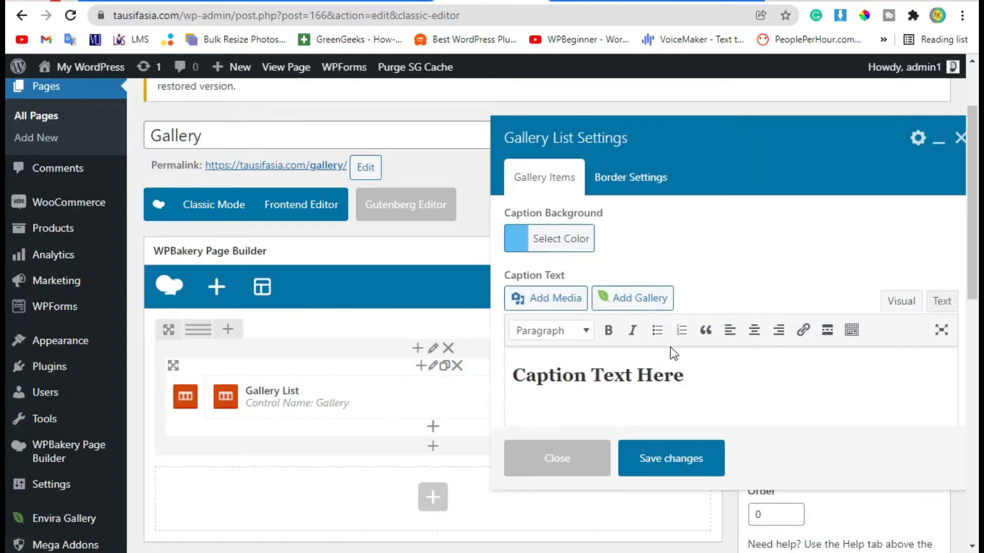
{"action": "left_click_drag", "start_coordinate": [728, 304], "coordinate": [510, 295]}
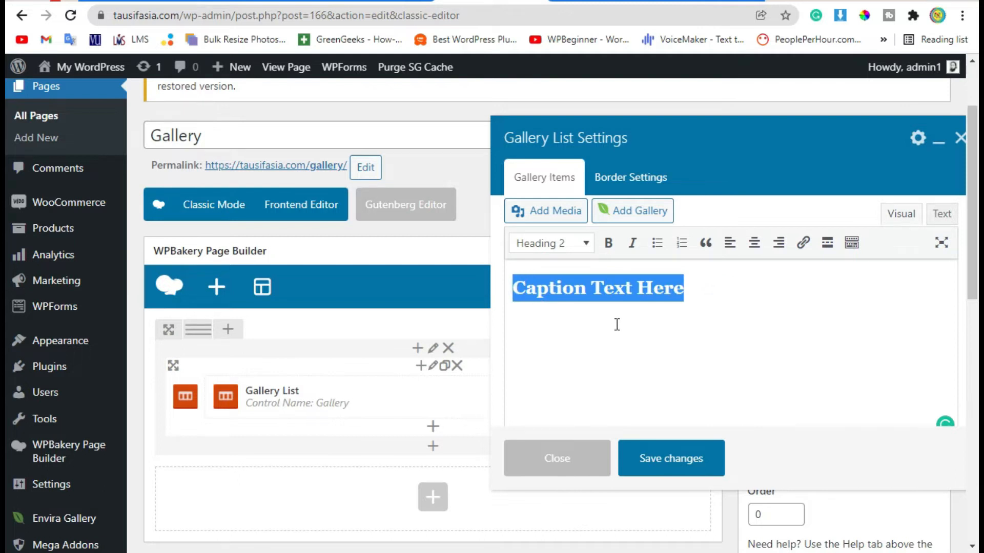
{"action": "key", "text": "BackSpace"}
{"action": "scroll", "coordinate": [634, 341], "scroll_direction": "up", "scroll_amount": 4}
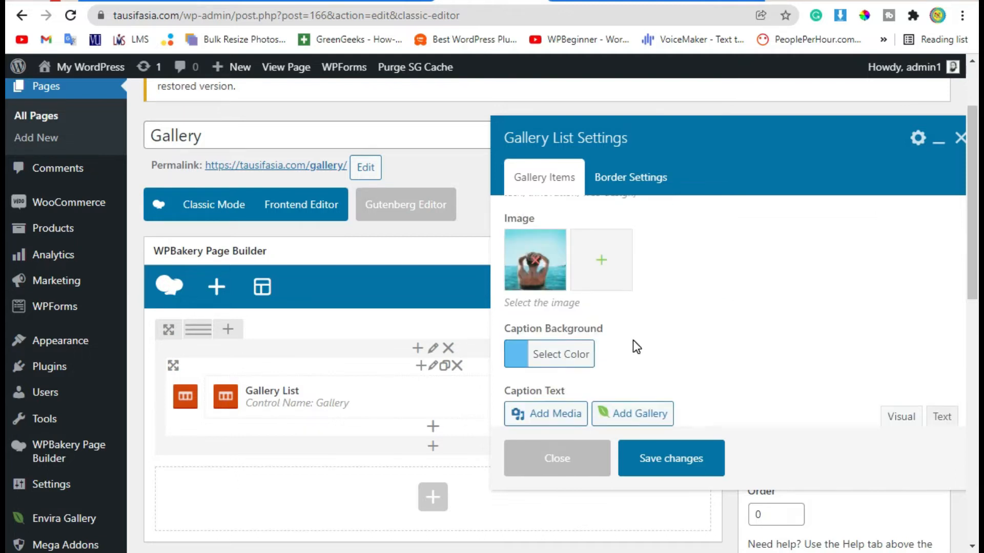
{"action": "left_click", "coordinate": [684, 472]}
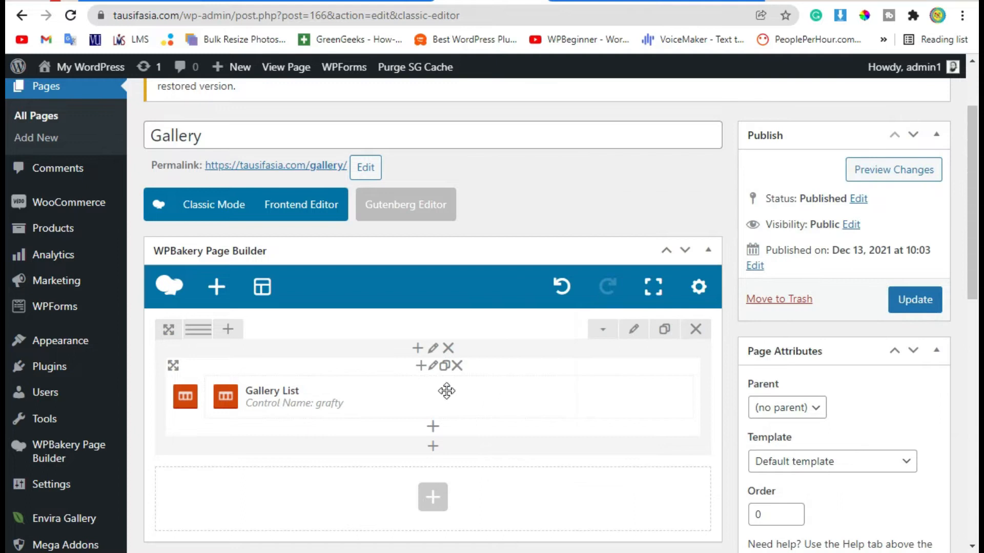
Duplicate the grafty gallery item, set the copy's image to 23.jpeg of the traveler pulling a suitcase, and save.
{"action": "left_click", "coordinate": [491, 399]}
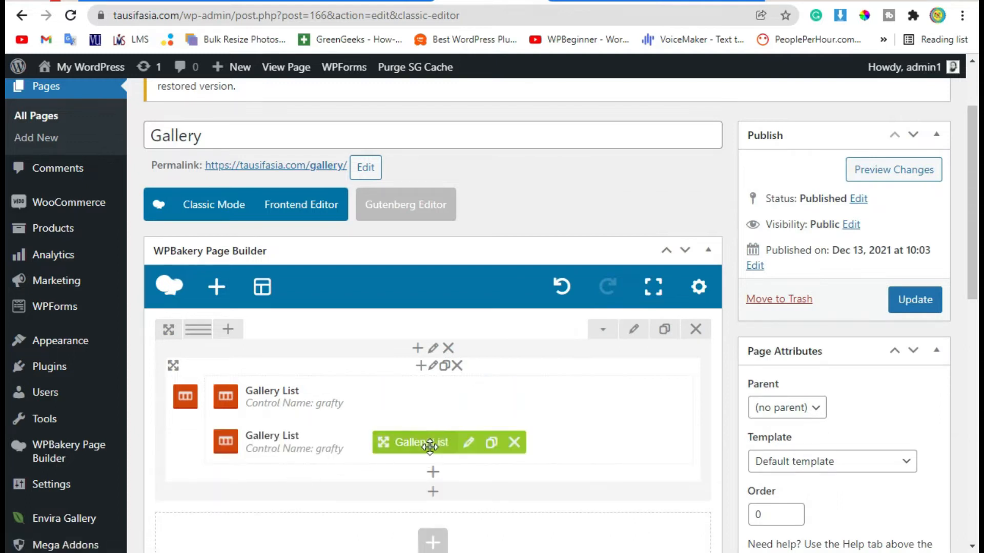
{"action": "left_click", "coordinate": [469, 444]}
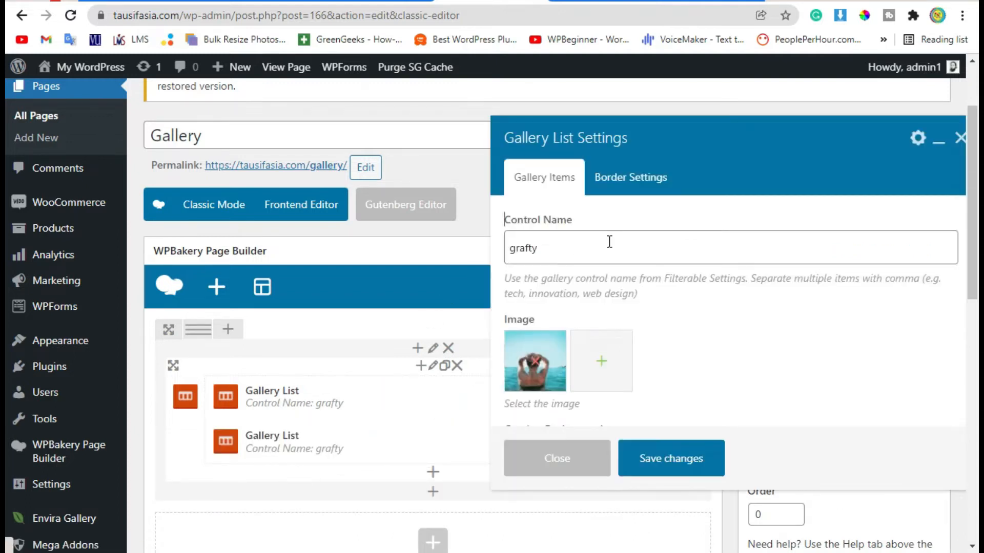
{"action": "scroll", "coordinate": [553, 328], "scroll_direction": "up", "scroll_amount": 4}
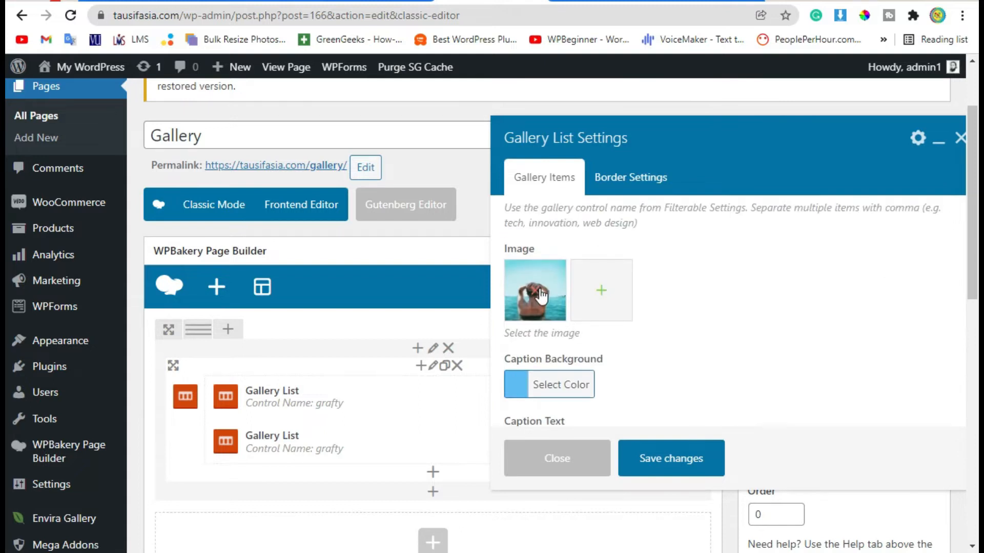
{"action": "left_click", "coordinate": [535, 291]}
{"action": "left_click", "coordinate": [534, 288]}
{"action": "left_click", "coordinate": [213, 251]}
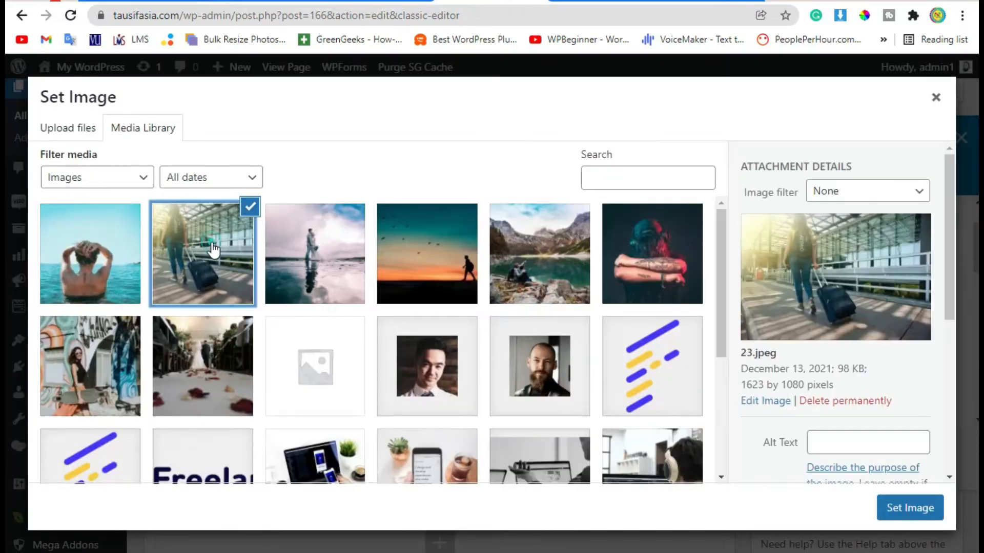
{"action": "left_click", "coordinate": [891, 506]}
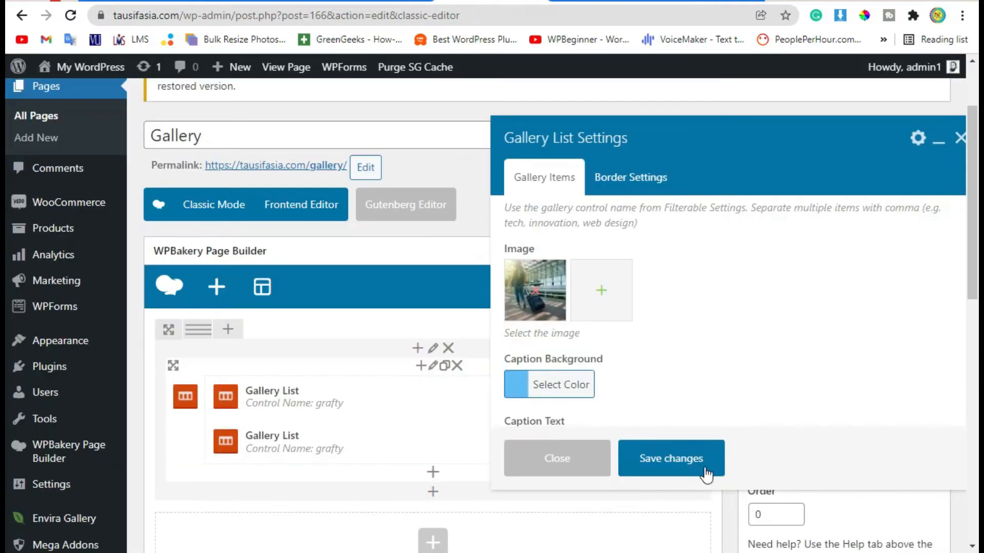
{"action": "left_click", "coordinate": [705, 474]}
Duplicate the second grafty item and set the copy's image to the photo of the figure standing on reflective water under pink clouds.
{"action": "scroll", "coordinate": [563, 410], "scroll_direction": "down", "scroll_amount": 3}
{"action": "left_click", "coordinate": [489, 297]}
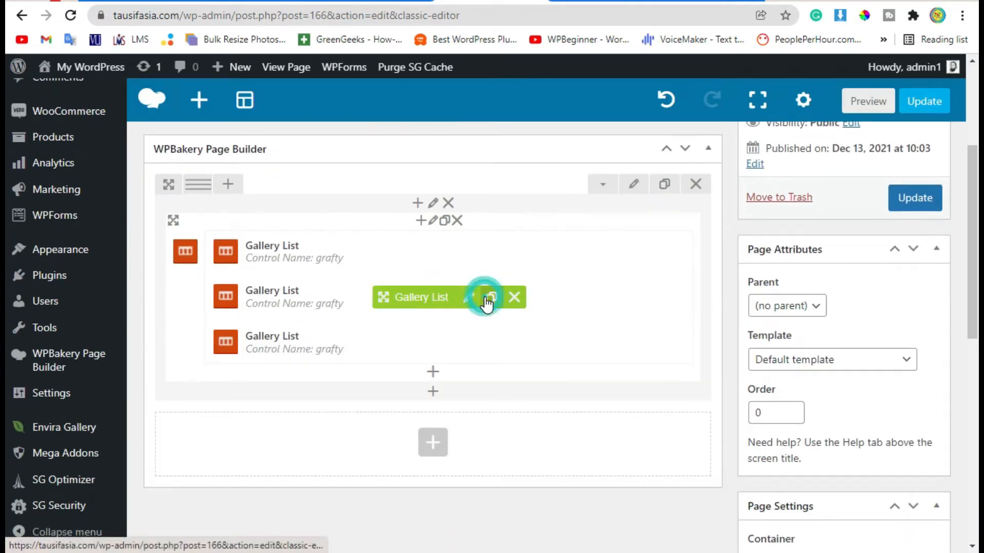
{"action": "left_click", "coordinate": [468, 343]}
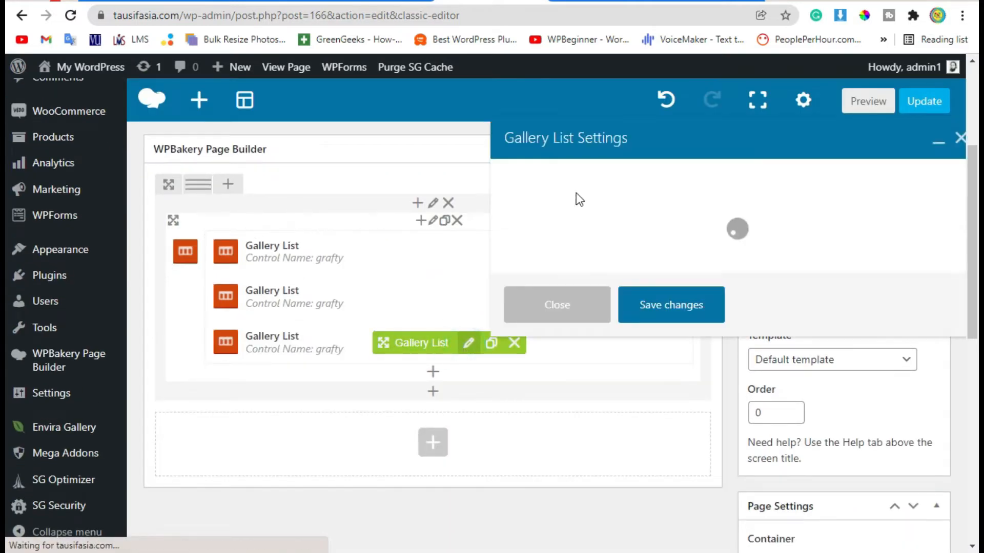
{"action": "left_click", "coordinate": [537, 371]}
{"action": "left_click", "coordinate": [317, 267]}
{"action": "left_click", "coordinate": [910, 508]}
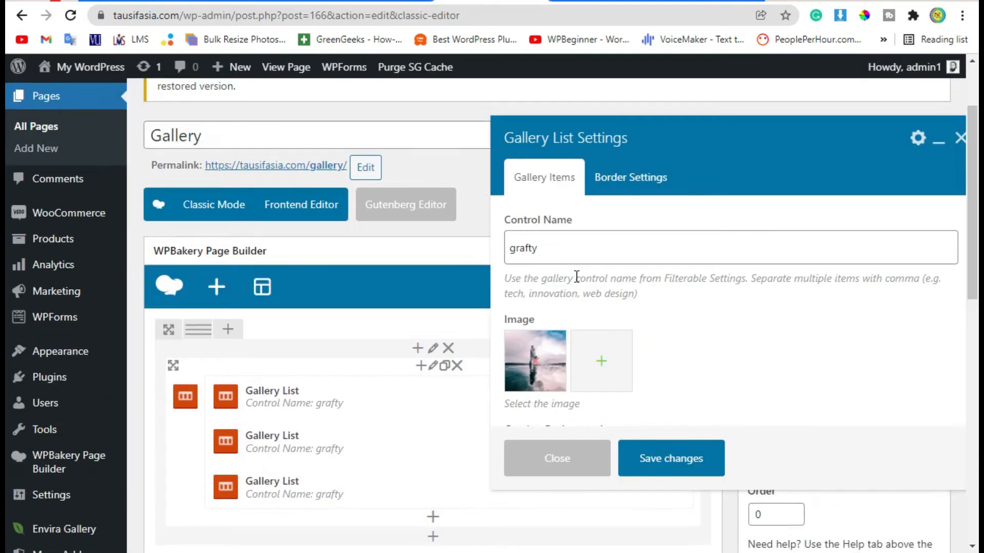
Set the third gallery item's control name to "lens" and save its settings.
{"action": "left_click_drag", "start_coordinate": [575, 248], "coordinate": [471, 254]}
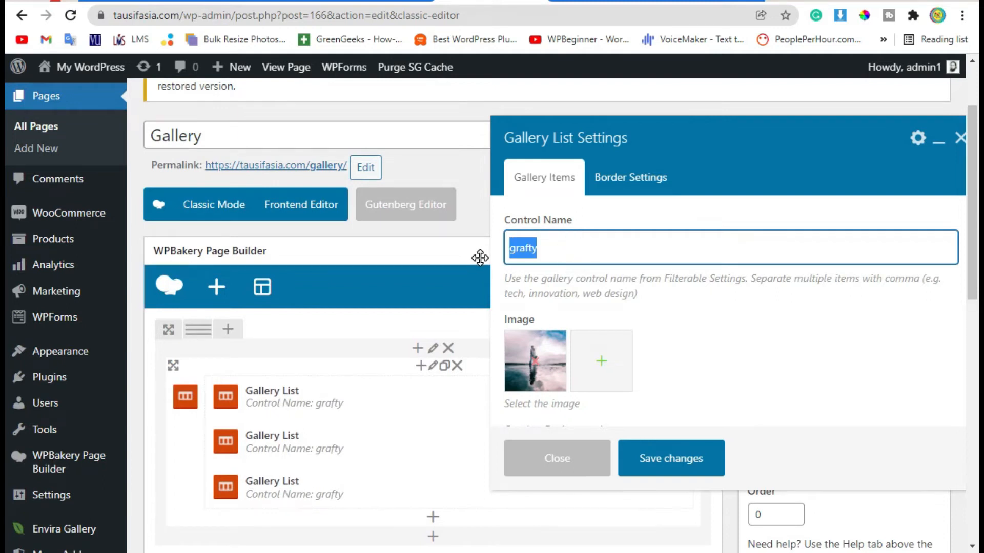
{"action": "type", "text": "lens"}
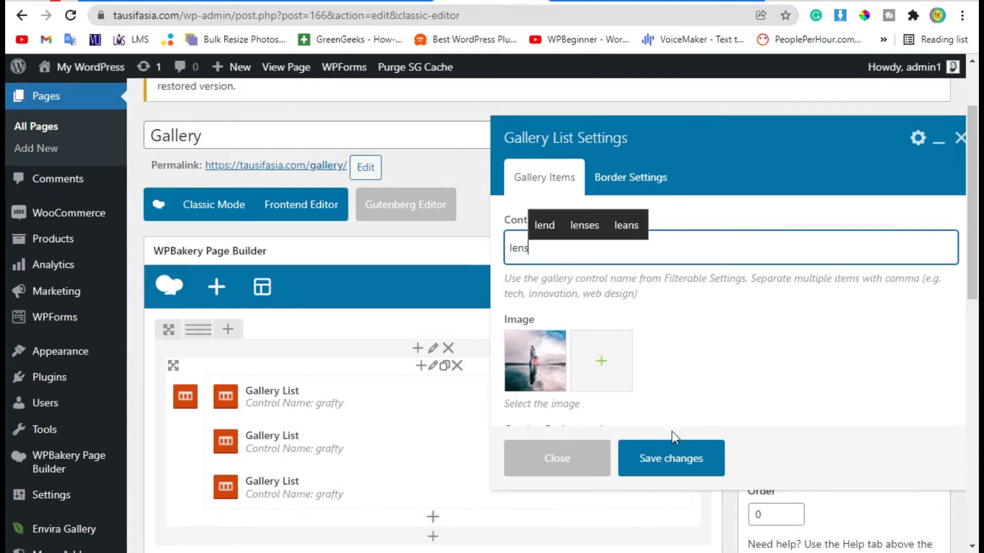
{"action": "left_click", "coordinate": [661, 456]}
Duplicate the lens gallery item, set the copy's image to the sunset silhouette photo with birds, and save.
{"action": "scroll", "coordinate": [474, 325], "scroll_direction": "down", "scroll_amount": 3}
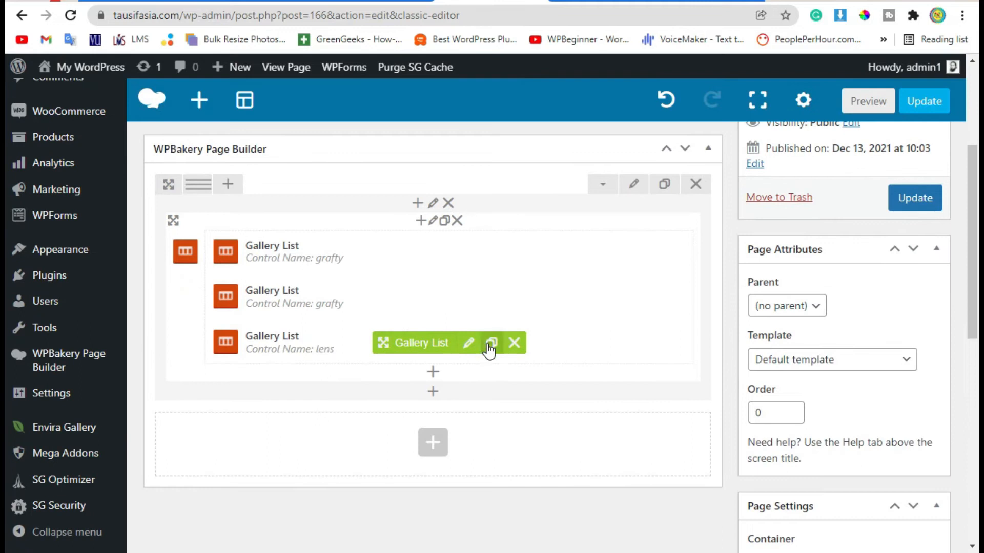
{"action": "left_click", "coordinate": [491, 343]}
{"action": "left_click", "coordinate": [467, 390]}
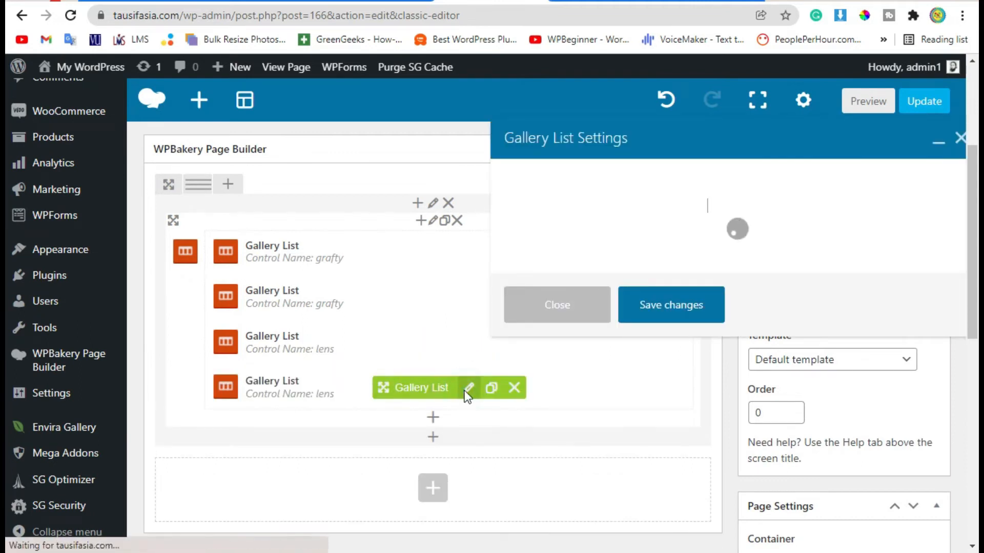
{"action": "scroll", "coordinate": [569, 343], "scroll_direction": "up", "scroll_amount": 3}
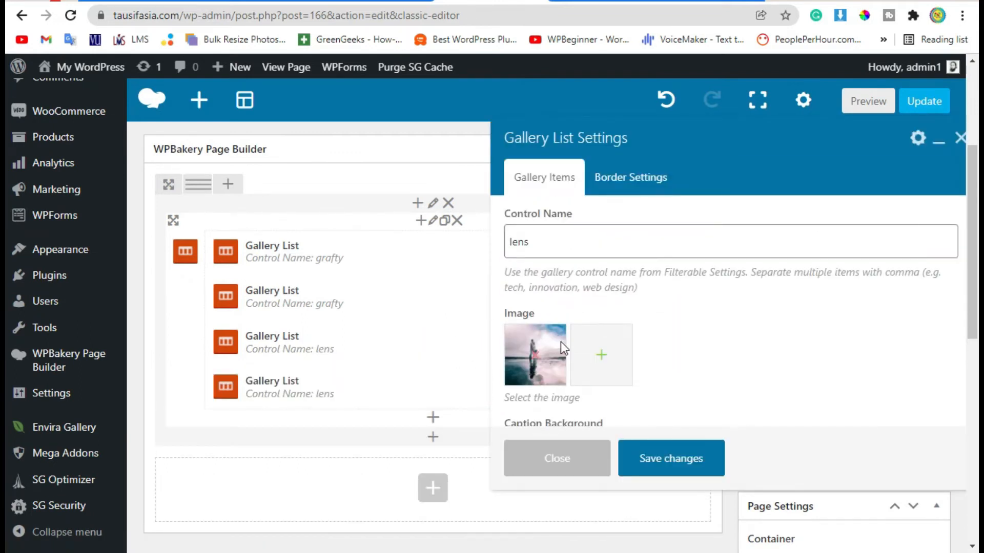
{"action": "left_click", "coordinate": [536, 354]}
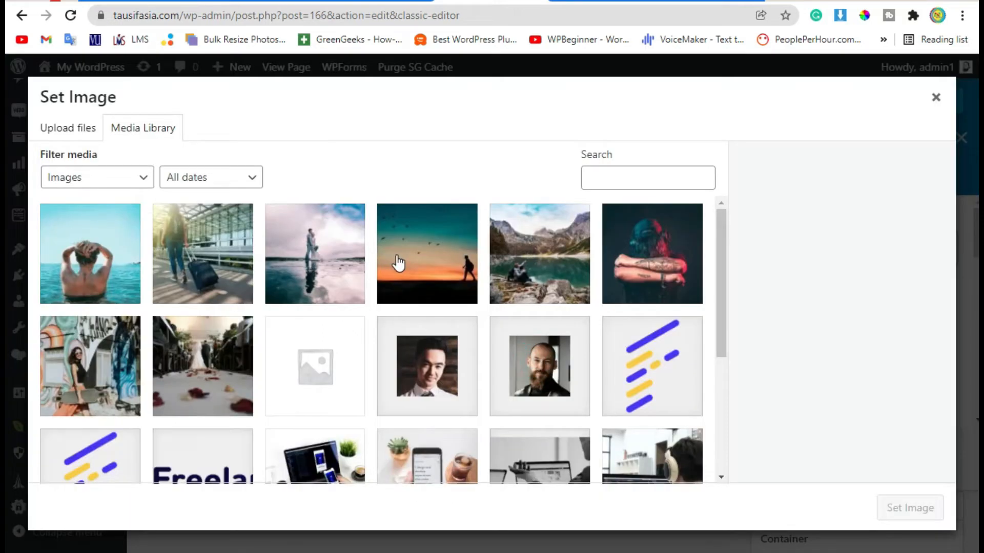
{"action": "left_click", "coordinate": [412, 264]}
{"action": "left_click", "coordinate": [912, 510]}
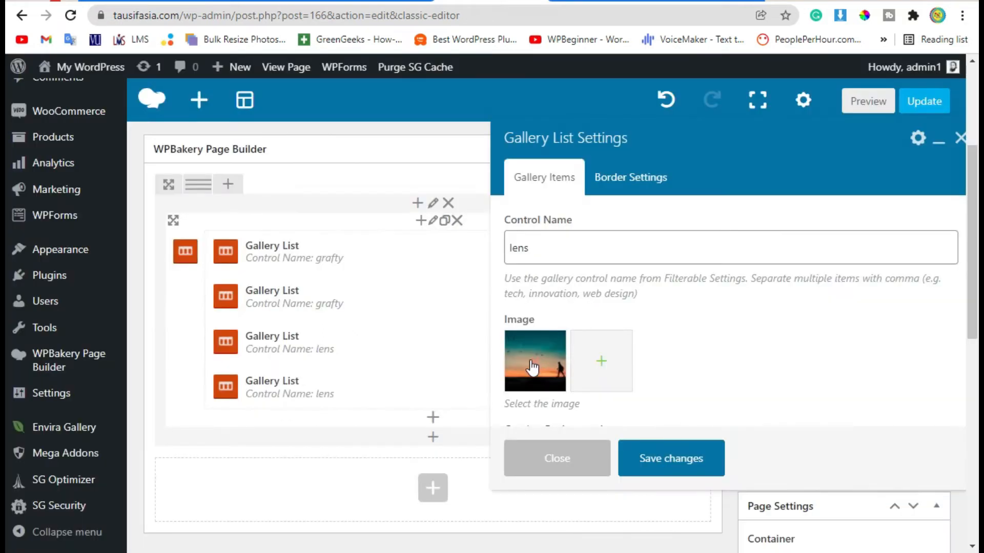
{"action": "left_click", "coordinate": [666, 476]}
Duplicate the last lens item, set the copy's image to the mountain lake photo 26.jpeg, and save.
{"action": "scroll", "coordinate": [493, 292], "scroll_direction": "down", "scroll_amount": 2}
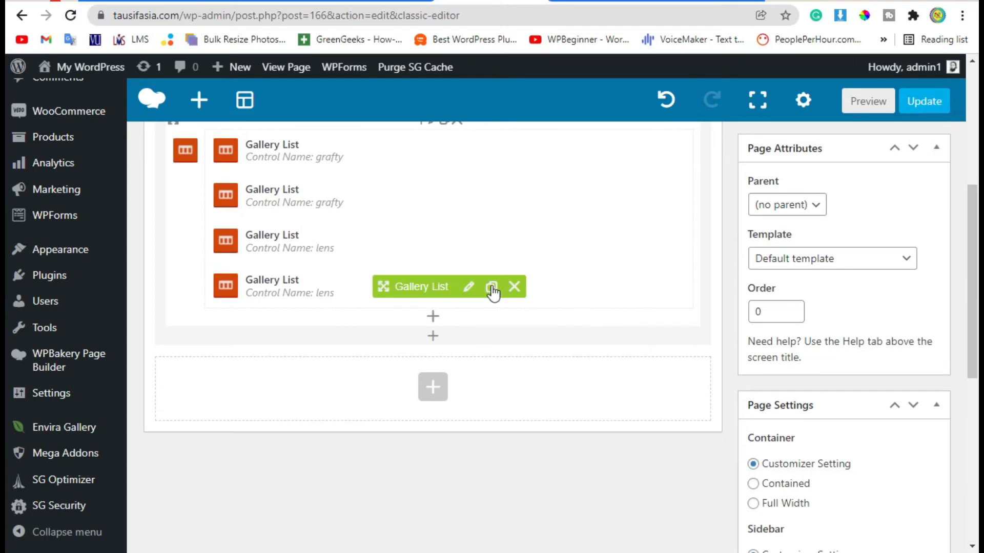
{"action": "left_click", "coordinate": [490, 288]}
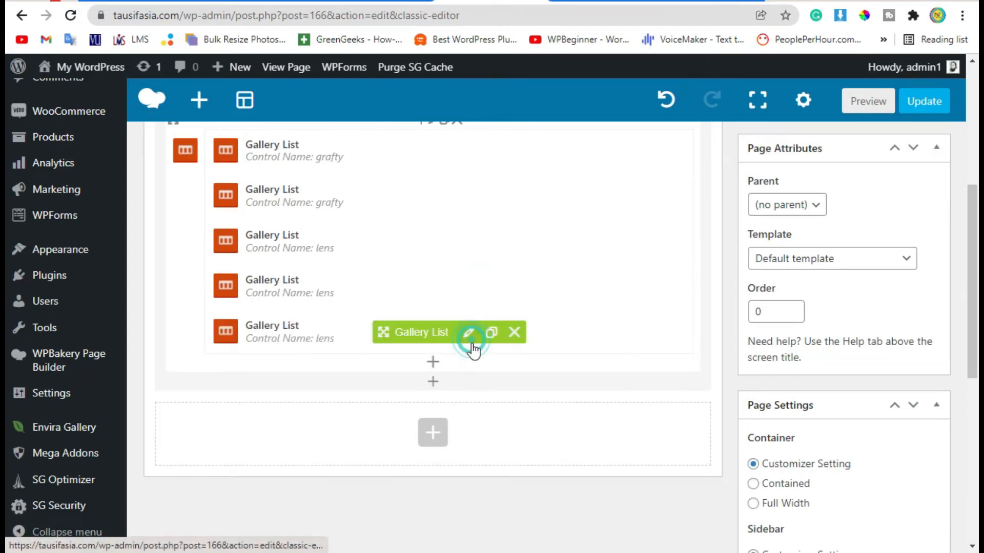
{"action": "left_click", "coordinate": [468, 334]}
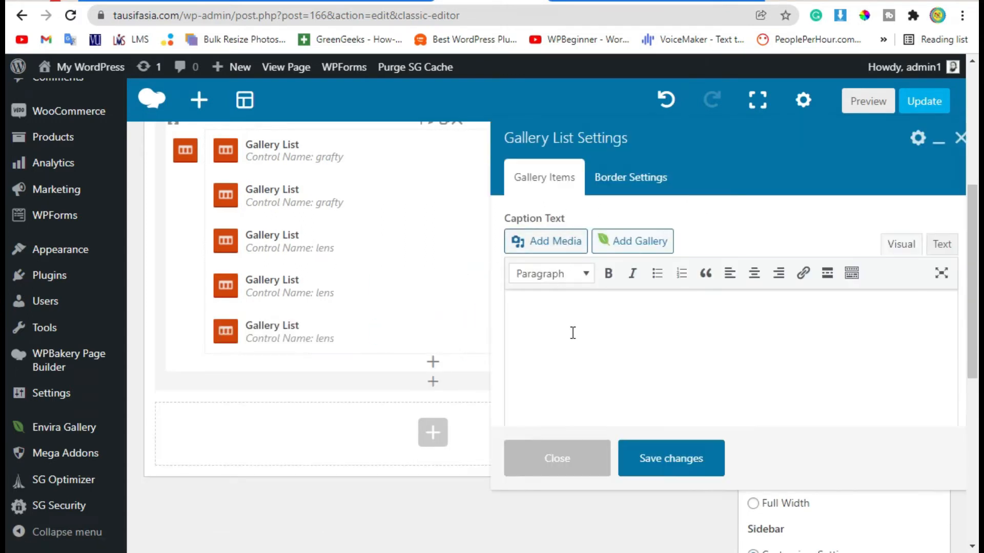
{"action": "left_click", "coordinate": [527, 288]}
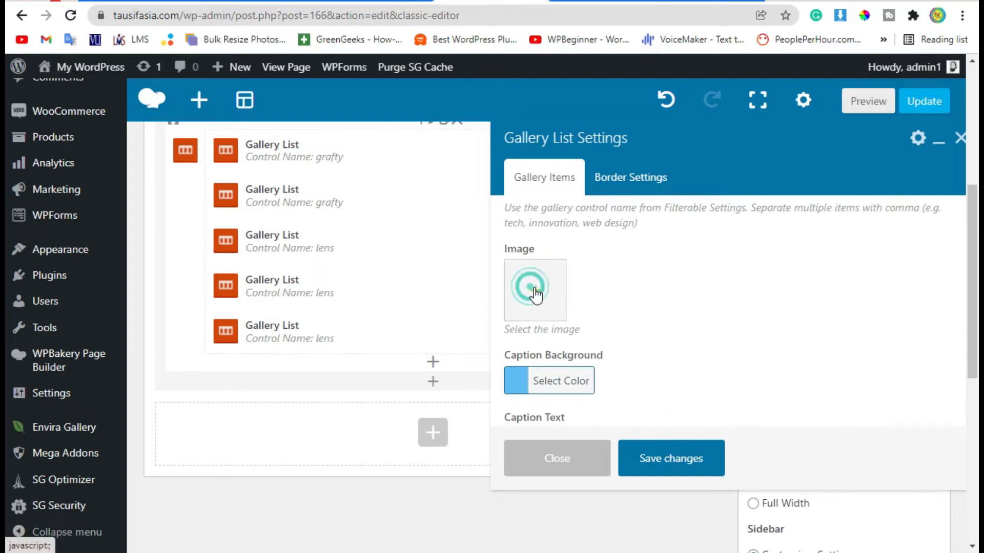
{"action": "left_click", "coordinate": [538, 267]}
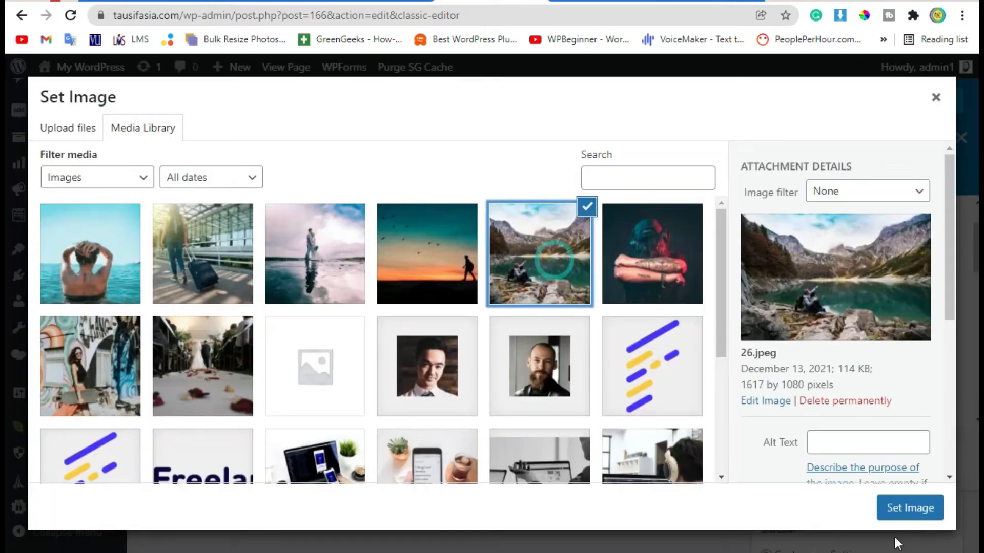
{"action": "left_click", "coordinate": [906, 509]}
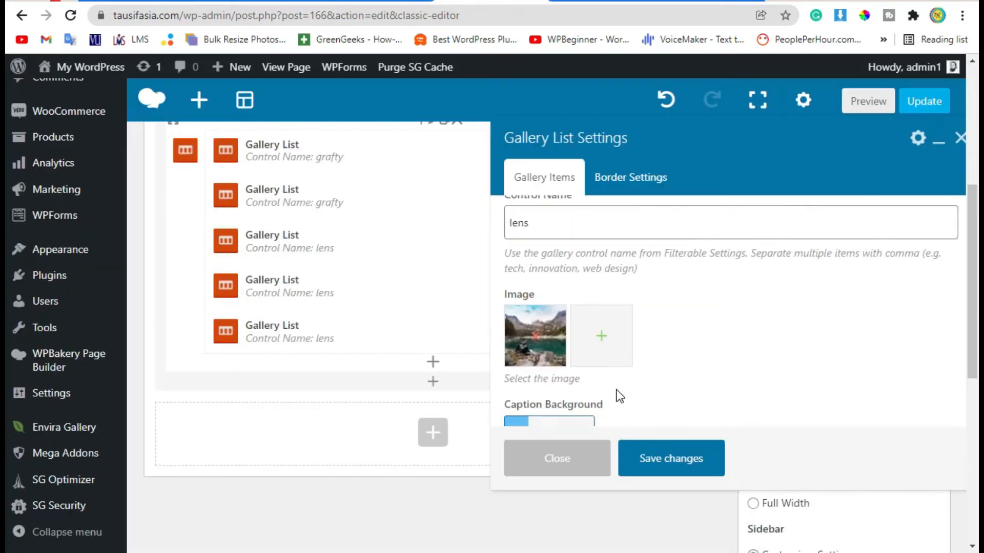
{"action": "double_click", "coordinate": [567, 251]}
{"action": "double_click", "coordinate": [560, 258]}
{"action": "left_click", "coordinate": [536, 248]}
{"action": "left_click", "coordinate": [661, 445]}
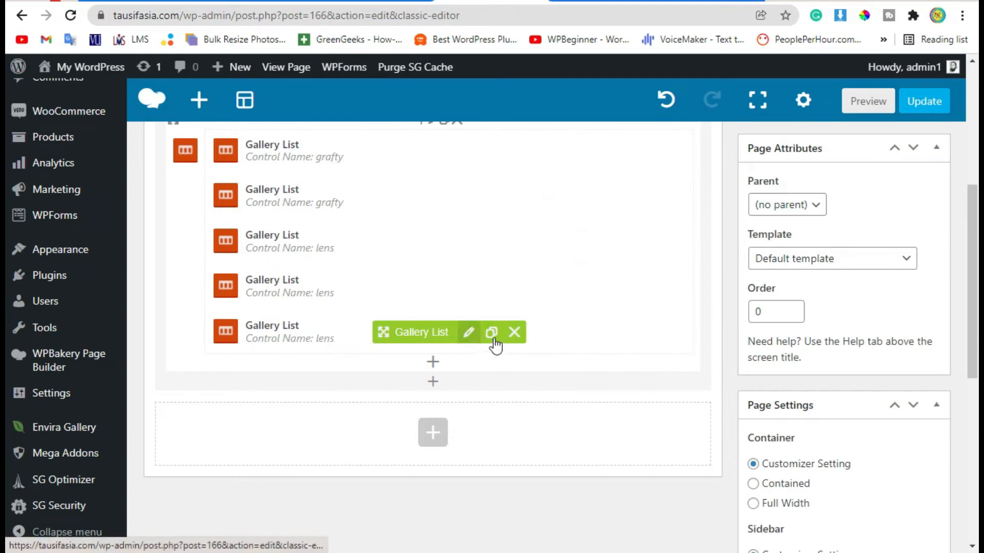
Duplicate the mountain lake item and set the copy's image to the dark photo of the person with crossed tattooed arms.
{"action": "left_click", "coordinate": [490, 333]}
{"action": "left_click", "coordinate": [468, 378]}
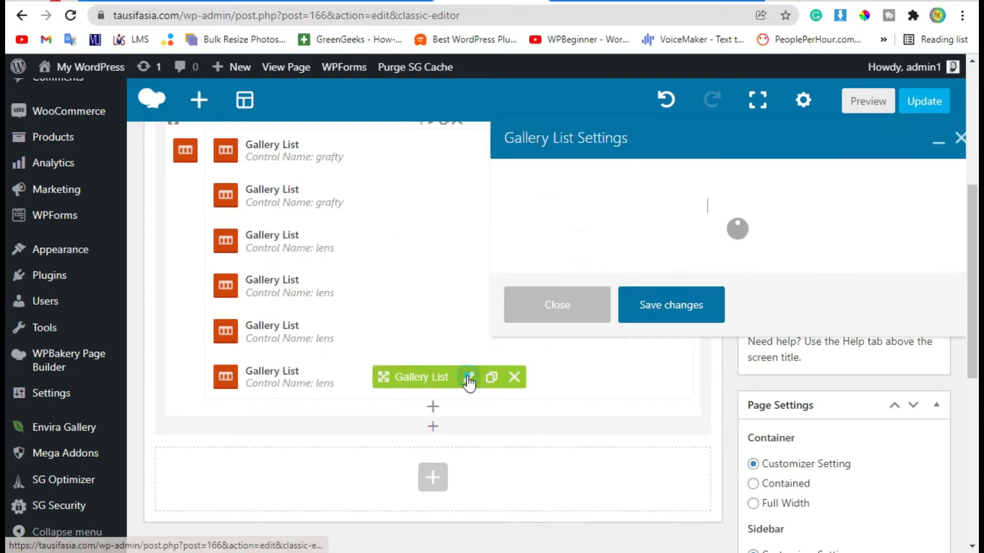
{"action": "scroll", "coordinate": [581, 259], "scroll_direction": "down", "scroll_amount": 5}
{"action": "scroll", "coordinate": [608, 322], "scroll_direction": "up", "scroll_amount": 3}
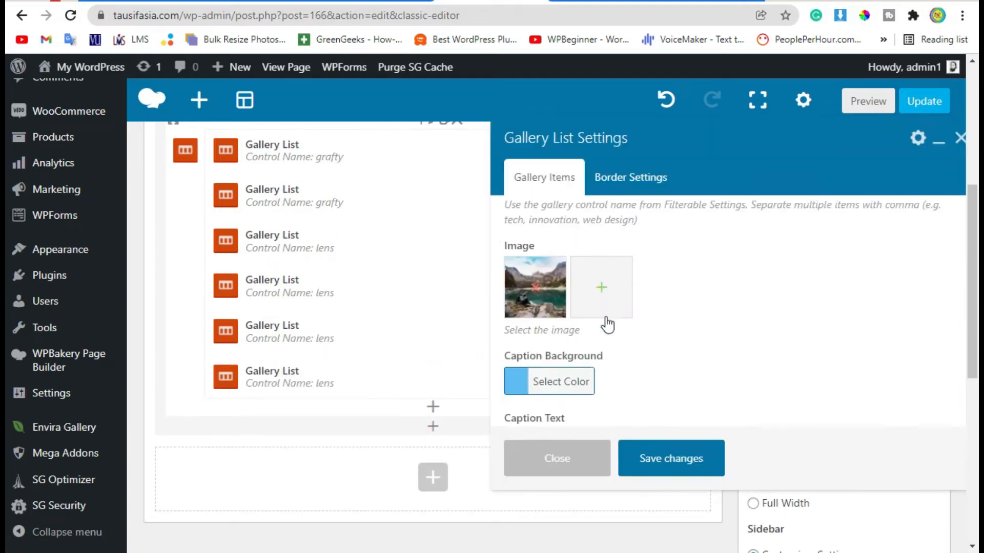
{"action": "left_click", "coordinate": [538, 293]}
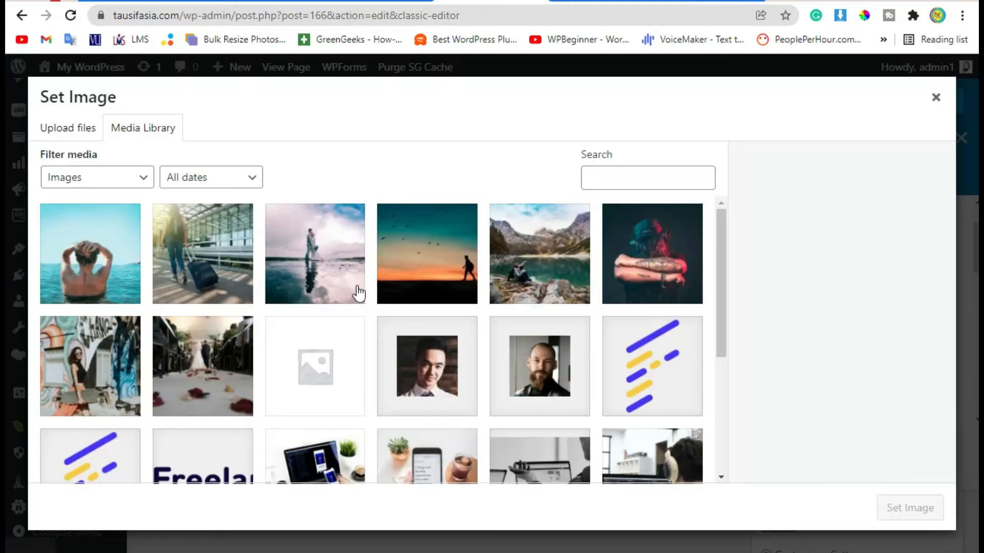
{"action": "left_click", "coordinate": [637, 274]}
{"action": "left_click", "coordinate": [897, 508]}
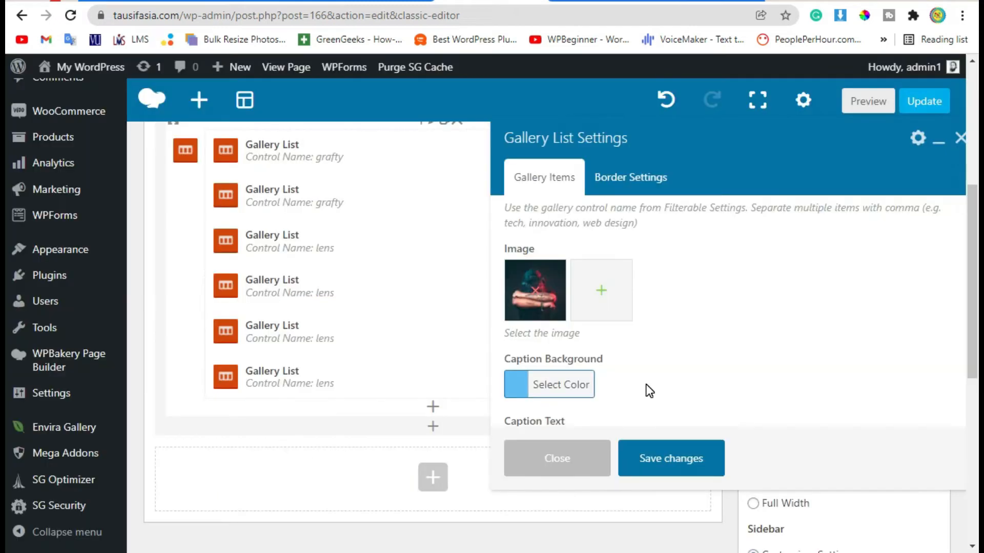
Set the sixth gallery item's control name to "reflex" and save its settings.
{"action": "scroll", "coordinate": [588, 268], "scroll_direction": "up", "scroll_amount": 2}
{"action": "left_click", "coordinate": [578, 248]}
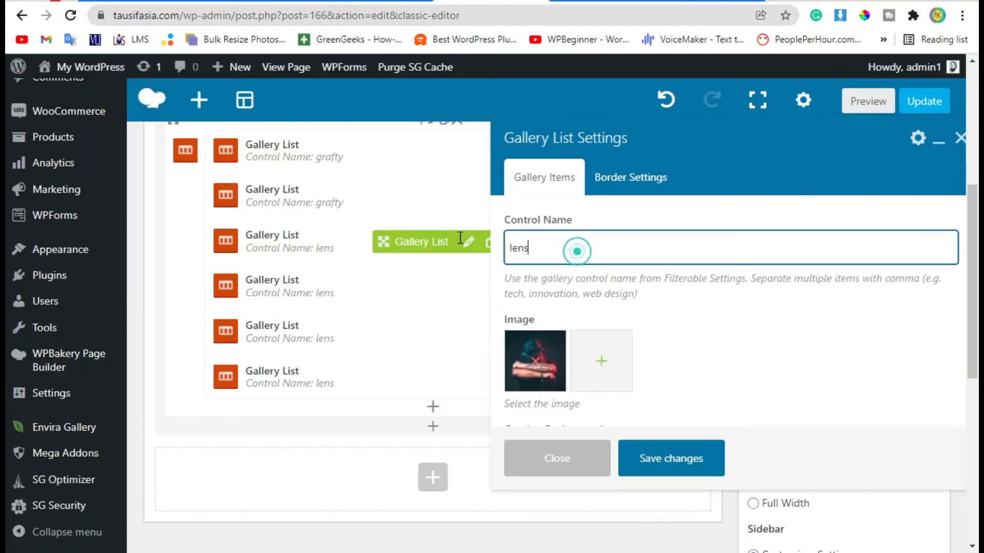
{"action": "type", "text": "r"}
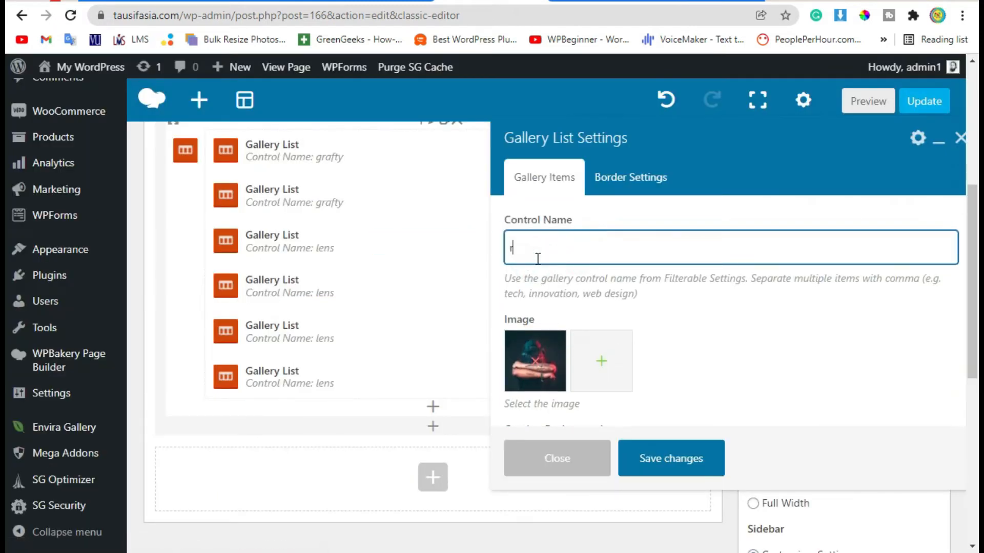
{"action": "type", "text": "eflex"}
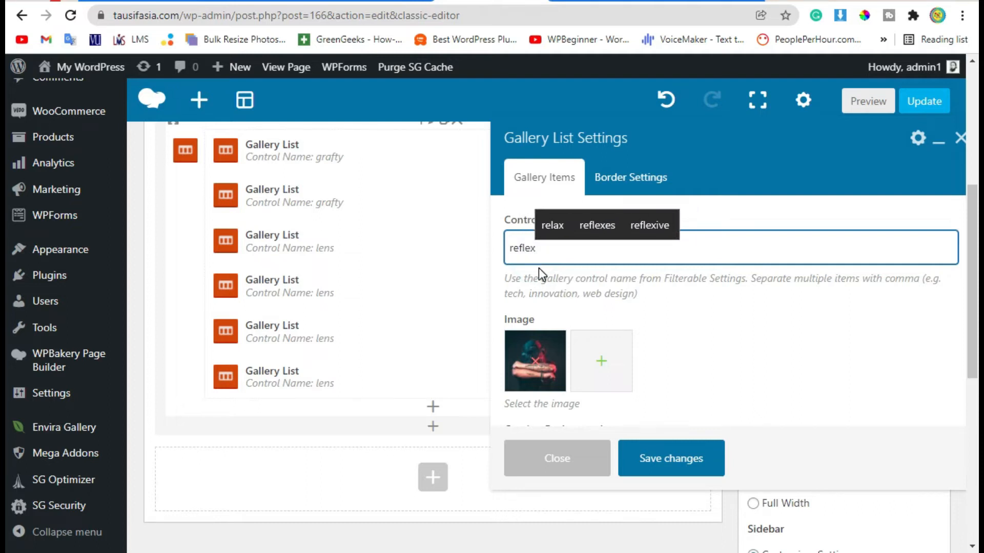
{"action": "left_click", "coordinate": [655, 469]}
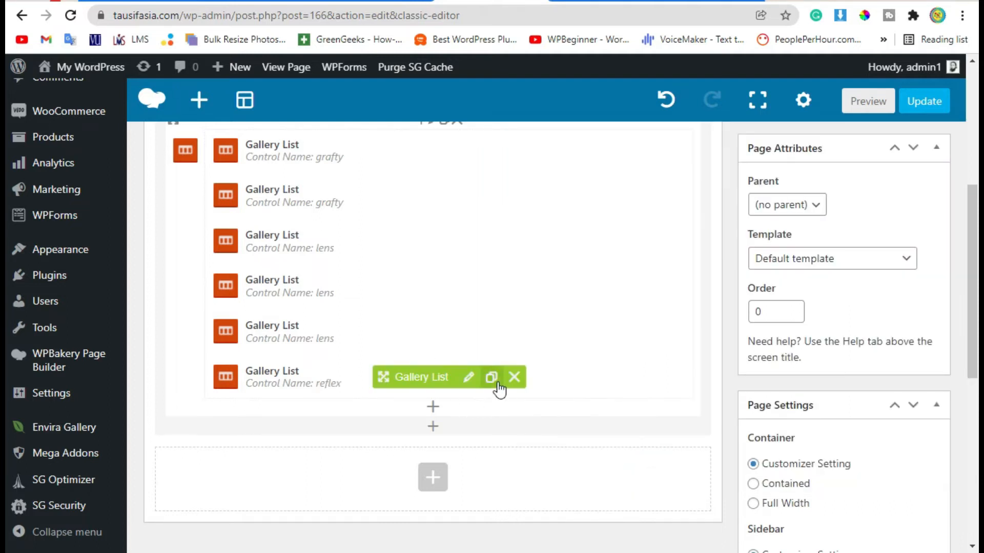
Duplicate the reflex item twice, set the seventh item's image to the skateboarder mural photo download-20-1.jpeg, and save.
{"action": "left_click", "coordinate": [492, 377]}
{"action": "left_click", "coordinate": [492, 380]}
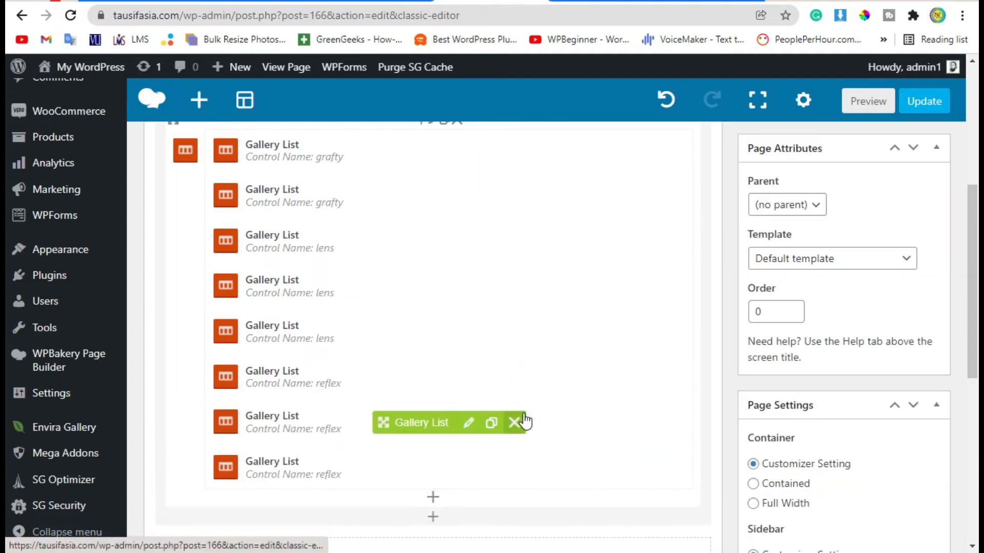
{"action": "left_click", "coordinate": [468, 424]}
{"action": "scroll", "coordinate": [564, 352], "scroll_direction": "down", "scroll_amount": 4}
{"action": "scroll", "coordinate": [553, 354], "scroll_direction": "up", "scroll_amount": 4}
{"action": "scroll", "coordinate": [550, 353], "scroll_direction": "down", "scroll_amount": 3}
{"action": "scroll", "coordinate": [550, 358], "scroll_direction": "up", "scroll_amount": 3}
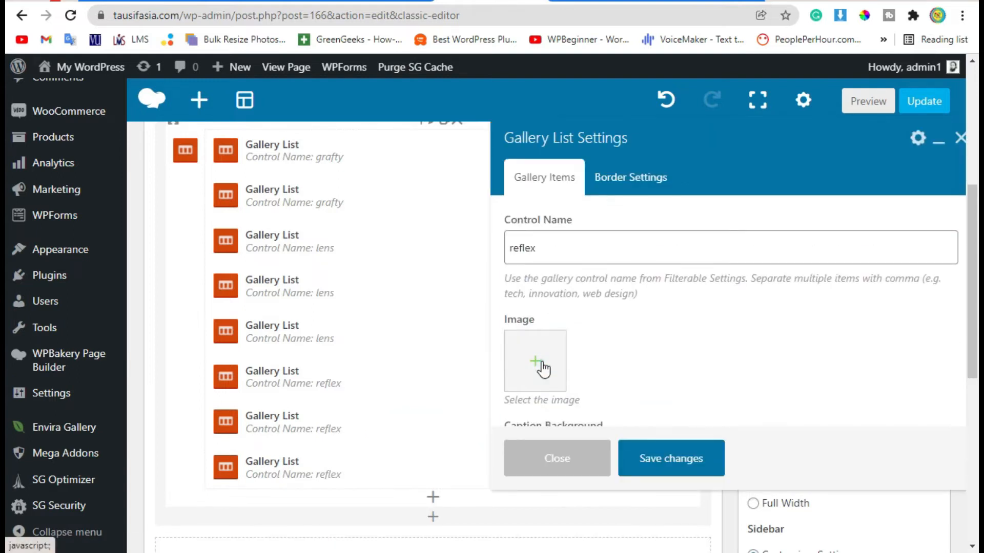
{"action": "left_click", "coordinate": [538, 365]}
{"action": "left_click", "coordinate": [91, 361]}
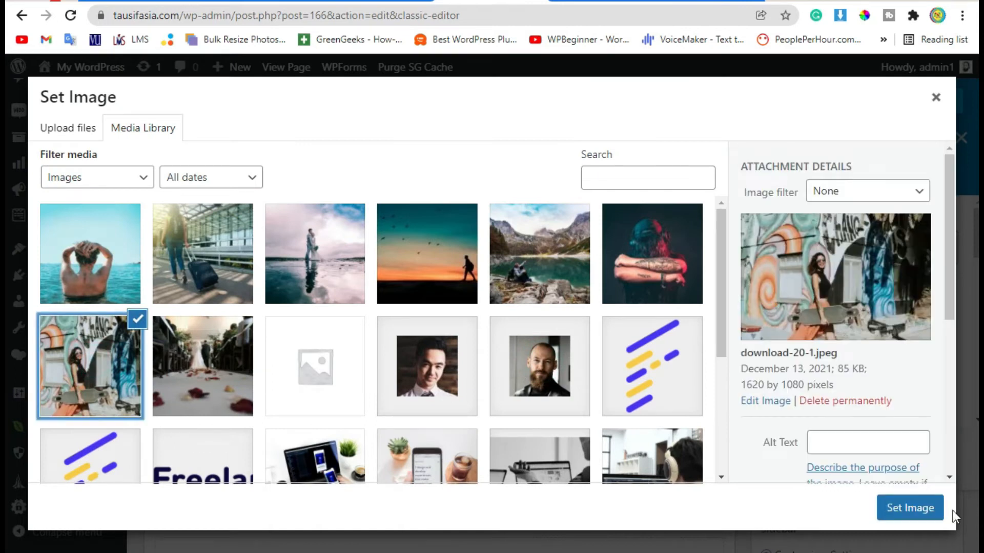
{"action": "left_click", "coordinate": [929, 507]}
{"action": "left_click", "coordinate": [666, 473]}
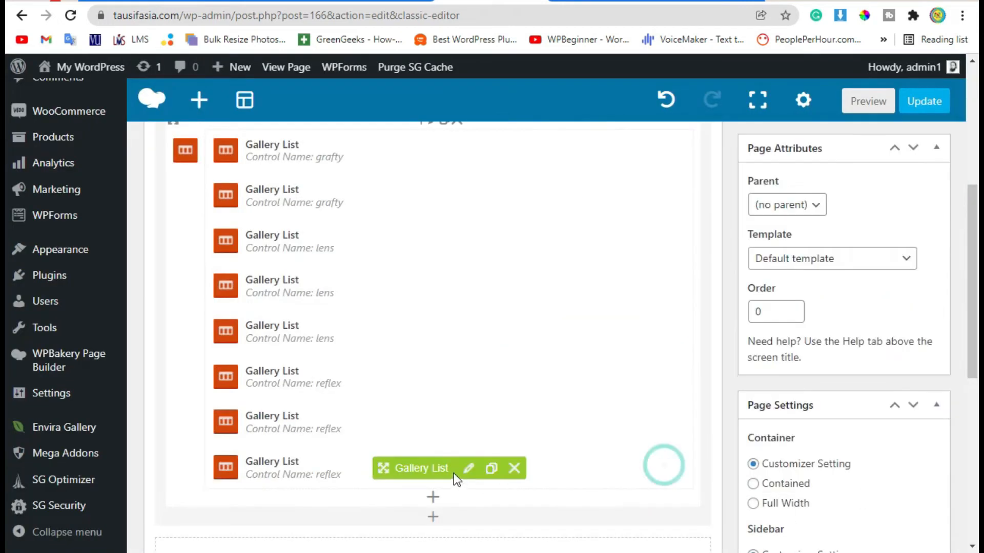
Set the eighth gallery item's image to the wedding aisle photo download-20.jpeg and save its settings.
{"action": "left_click", "coordinate": [469, 470]}
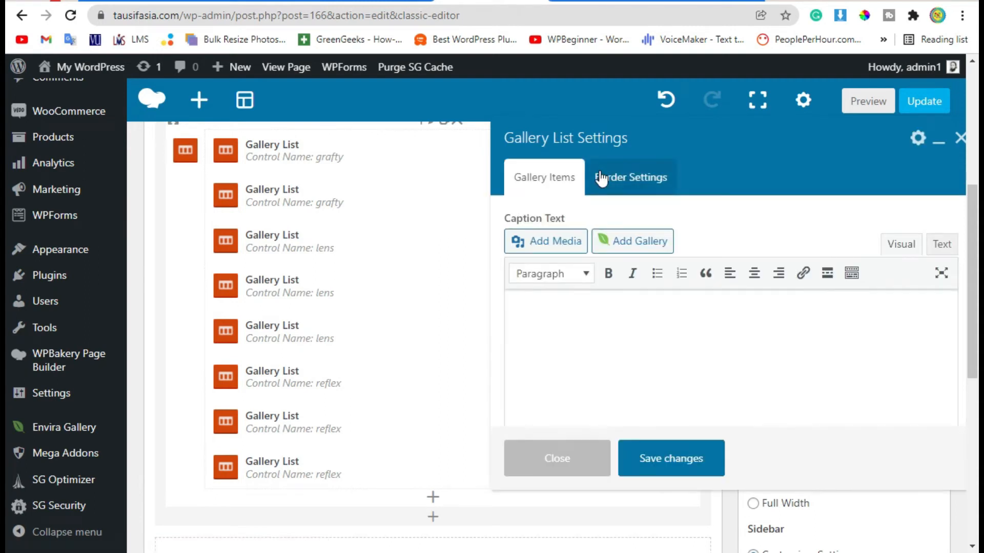
{"action": "scroll", "coordinate": [521, 404], "scroll_direction": "up", "scroll_amount": 4}
{"action": "left_click", "coordinate": [534, 366]}
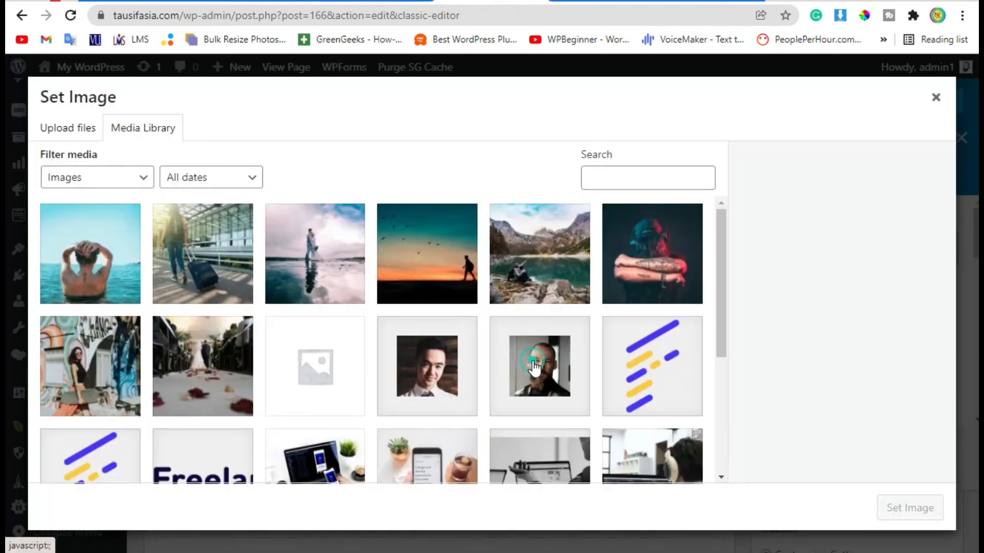
{"action": "left_click", "coordinate": [223, 389]}
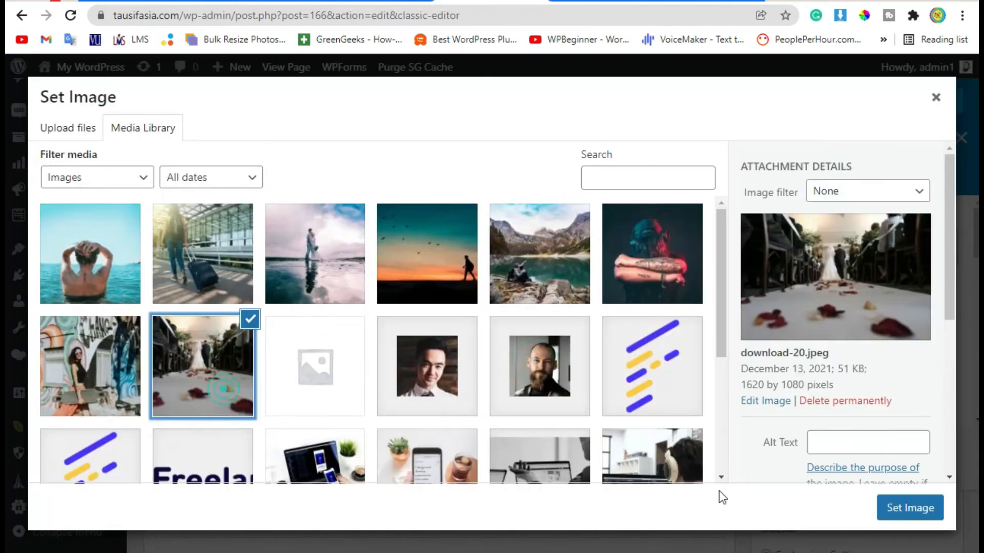
{"action": "left_click", "coordinate": [914, 510]}
{"action": "left_click", "coordinate": [684, 450]}
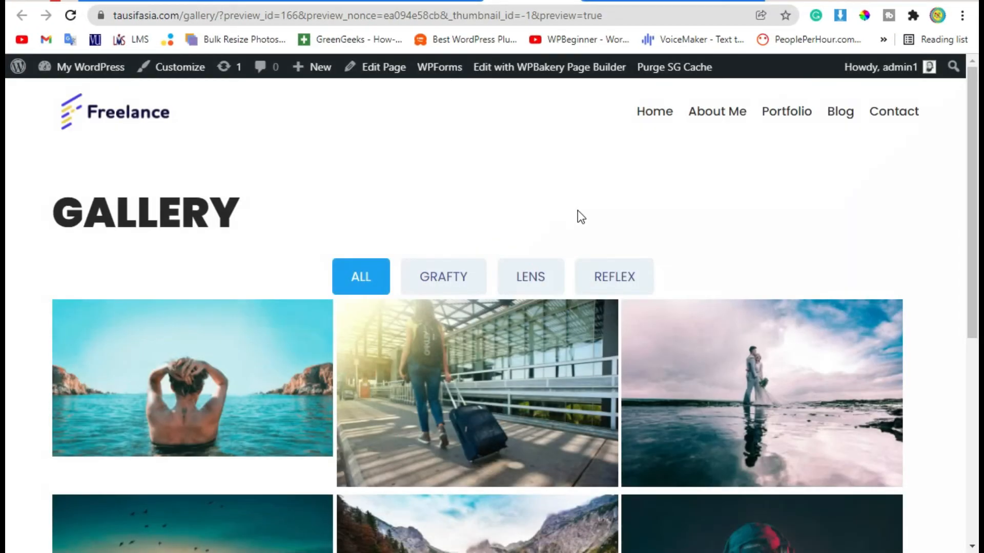
Look over the previewed Gallery page to check the layout of all its images.
{"action": "scroll", "coordinate": [666, 231], "scroll_direction": "down", "scroll_amount": 2}
{"action": "scroll", "coordinate": [607, 334], "scroll_direction": "down", "scroll_amount": 4}
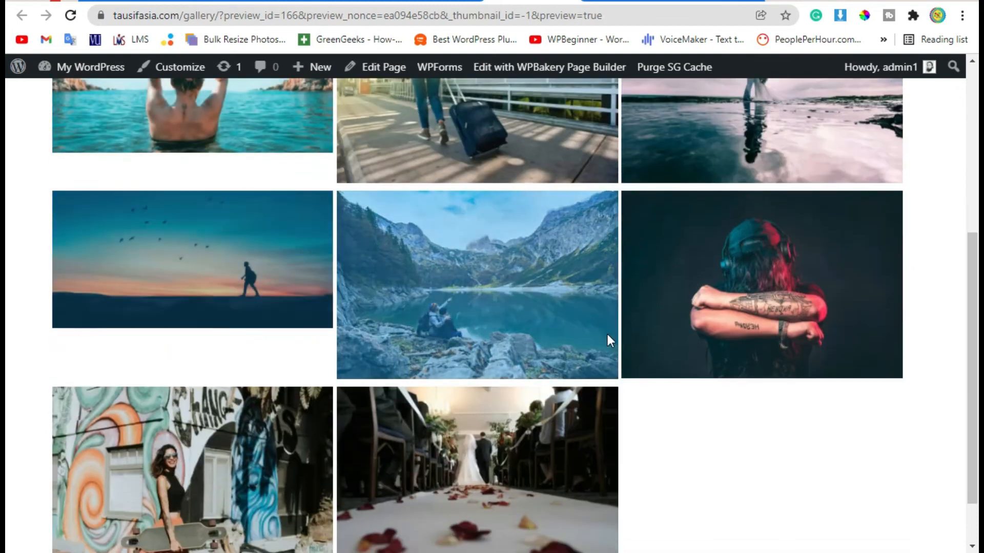
{"action": "scroll", "coordinate": [328, 431], "scroll_direction": "down", "scroll_amount": 1}
{"action": "scroll", "coordinate": [685, 426], "scroll_direction": "up", "scroll_amount": 7}
{"action": "scroll", "coordinate": [610, 415], "scroll_direction": "down", "scroll_amount": 2}
{"action": "scroll", "coordinate": [621, 418], "scroll_direction": "down", "scroll_amount": 2}
{"action": "scroll", "coordinate": [732, 331], "scroll_direction": "up", "scroll_amount": 4}
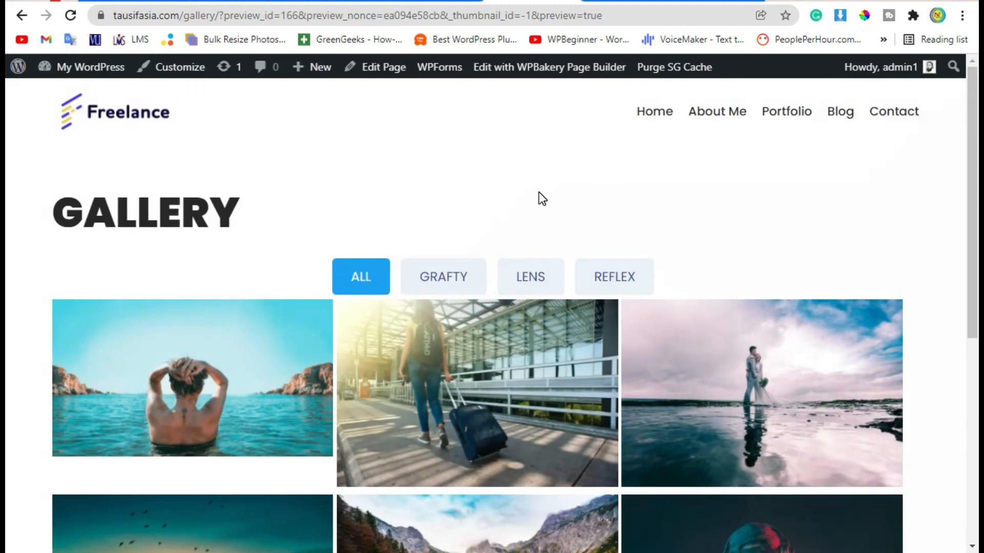
Test the Grafty, Lens and Reflex filters on the previewed gallery and return to showing all images.
{"action": "left_click", "coordinate": [448, 279]}
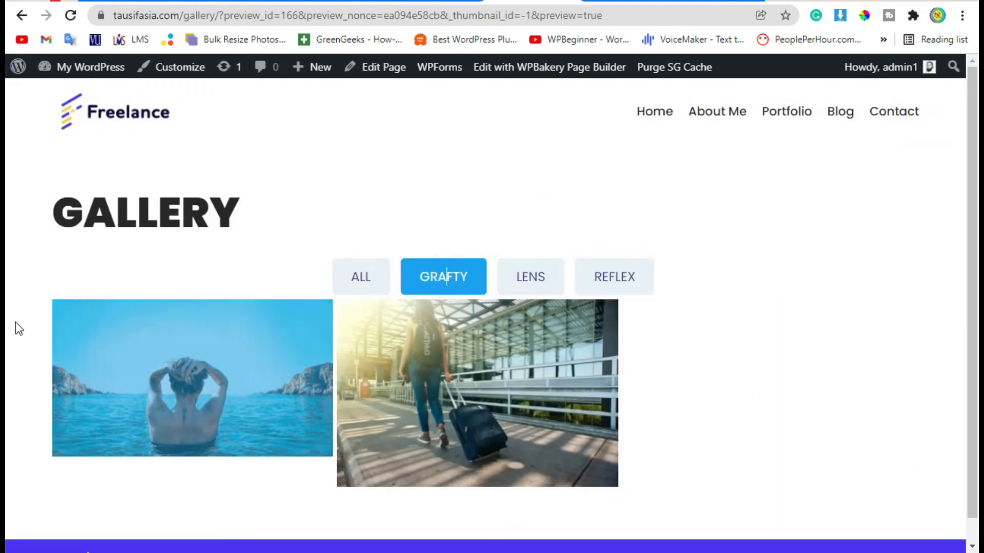
{"action": "scroll", "coordinate": [325, 336], "scroll_direction": "down", "scroll_amount": 1}
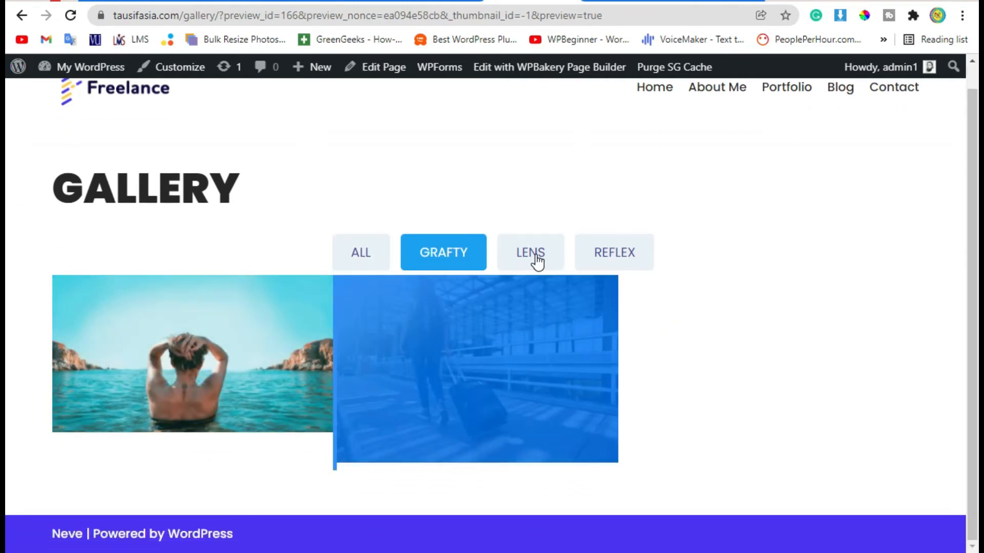
{"action": "left_click", "coordinate": [537, 261]}
{"action": "left_click", "coordinate": [599, 260]}
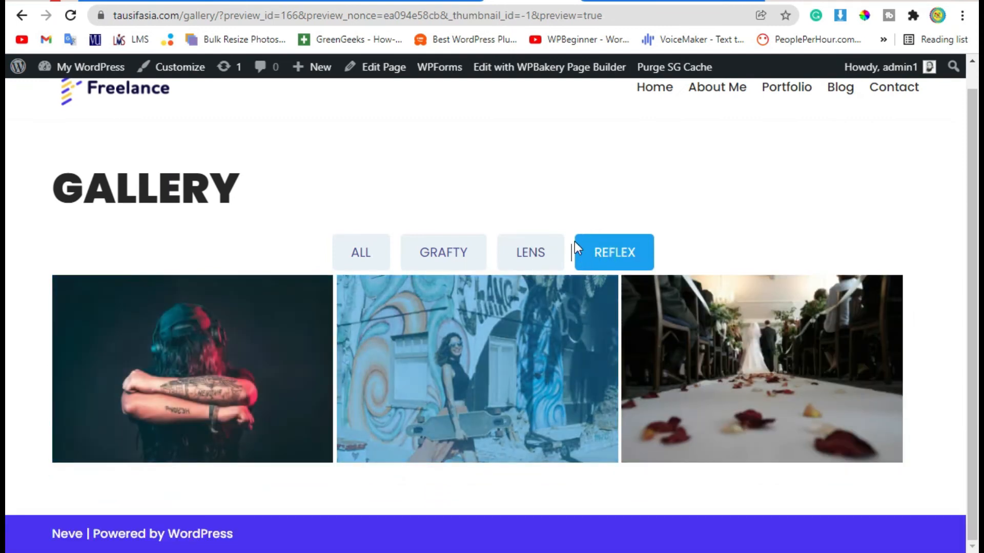
{"action": "left_click", "coordinate": [537, 262]}
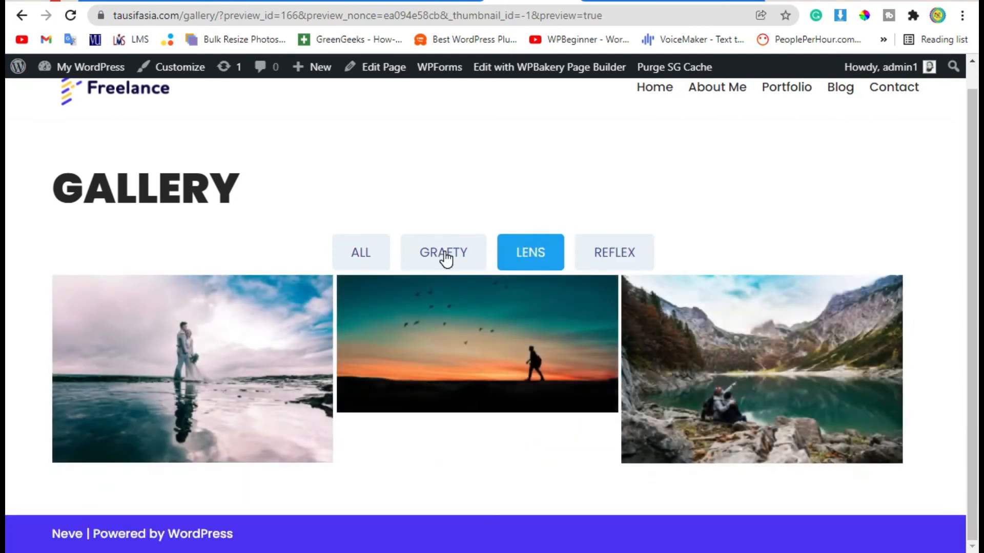
{"action": "left_click", "coordinate": [445, 257]}
{"action": "left_click", "coordinate": [359, 256]}
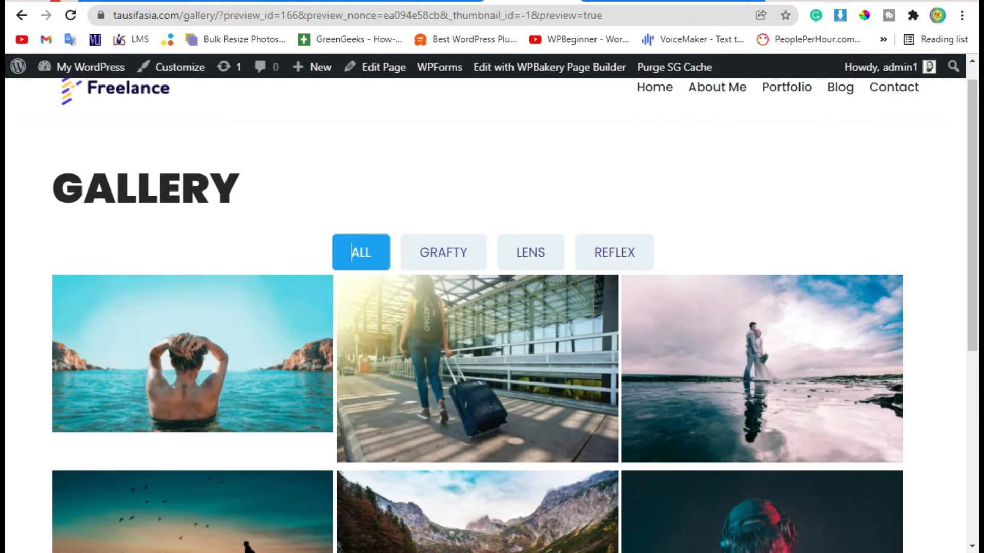
Back in the page editor, give the first Grafty item the caption "Bath in Ocean" and save its settings.
{"action": "left_click", "coordinate": [434, 1]}
{"action": "scroll", "coordinate": [398, 255], "scroll_direction": "up", "scroll_amount": 4}
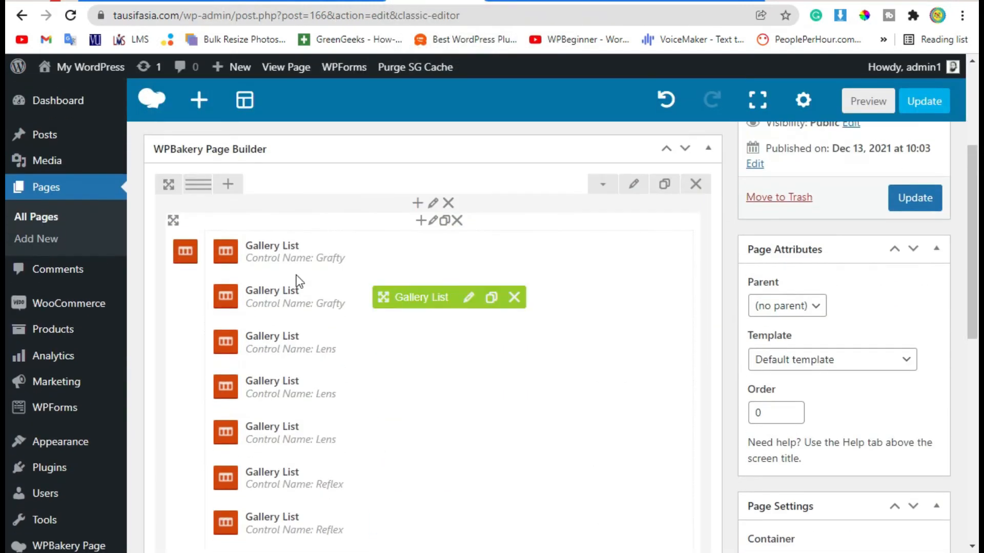
{"action": "left_click", "coordinate": [470, 254]}
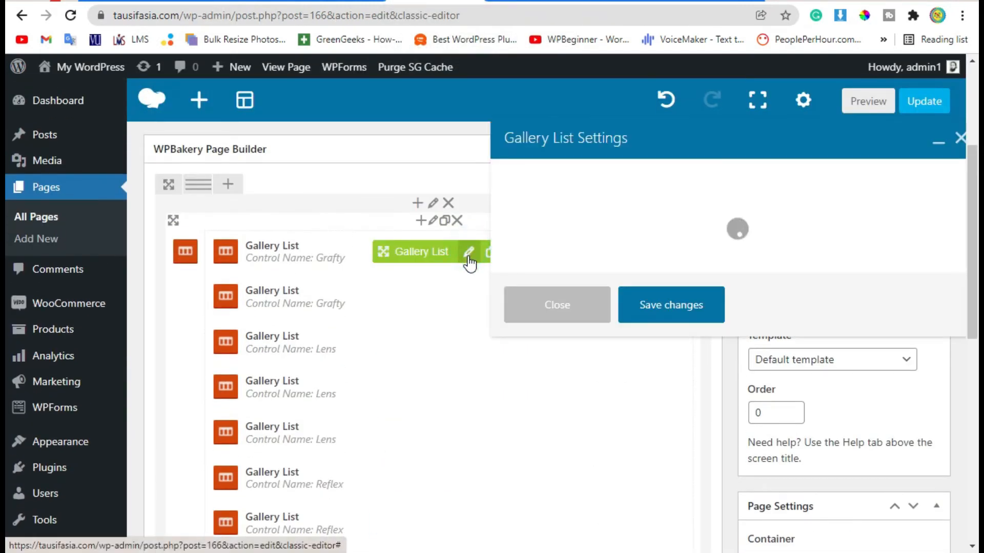
{"action": "scroll", "coordinate": [584, 316], "scroll_direction": "down", "scroll_amount": 5}
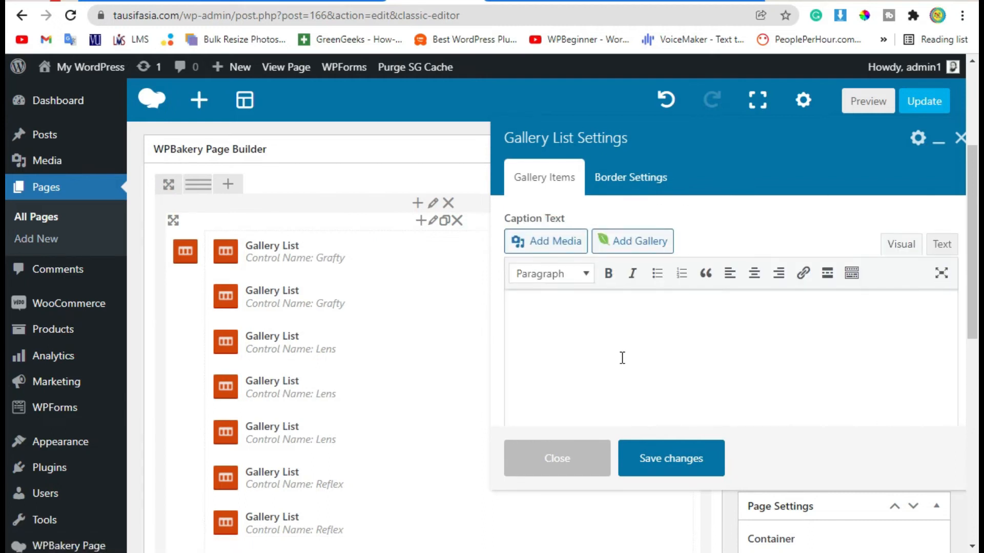
{"action": "type", "text": "Bath in "}
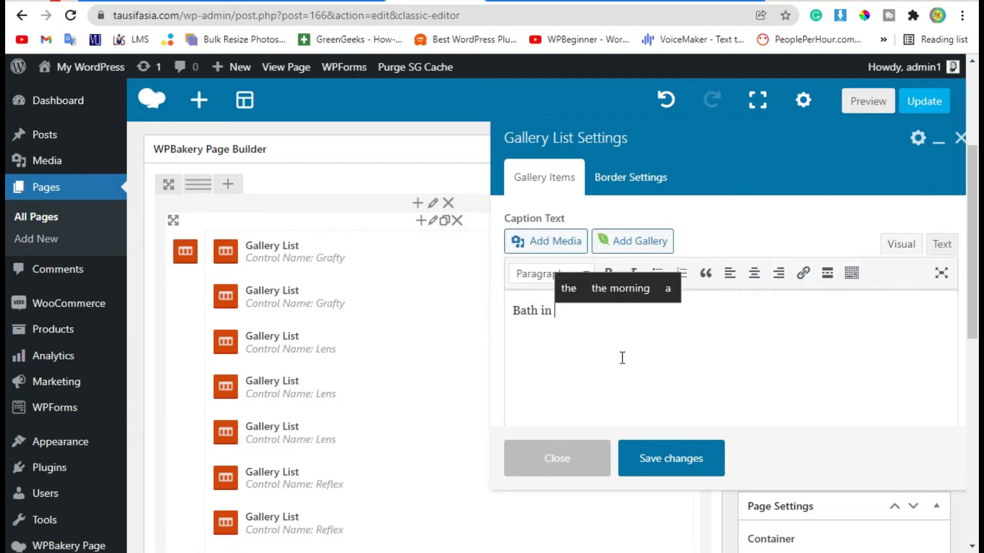
{"action": "type", "text": "Oceam"}
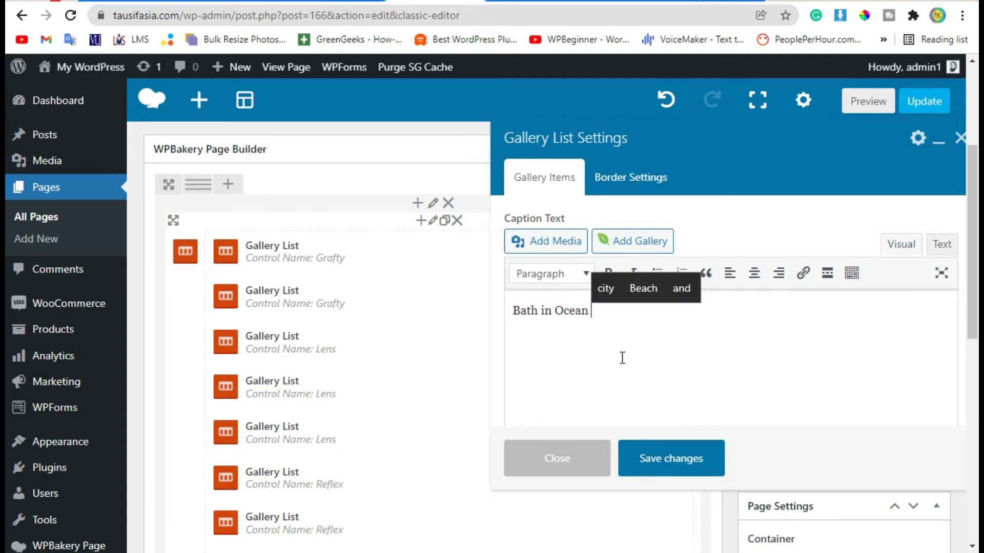
{"action": "left_click", "coordinate": [644, 463]}
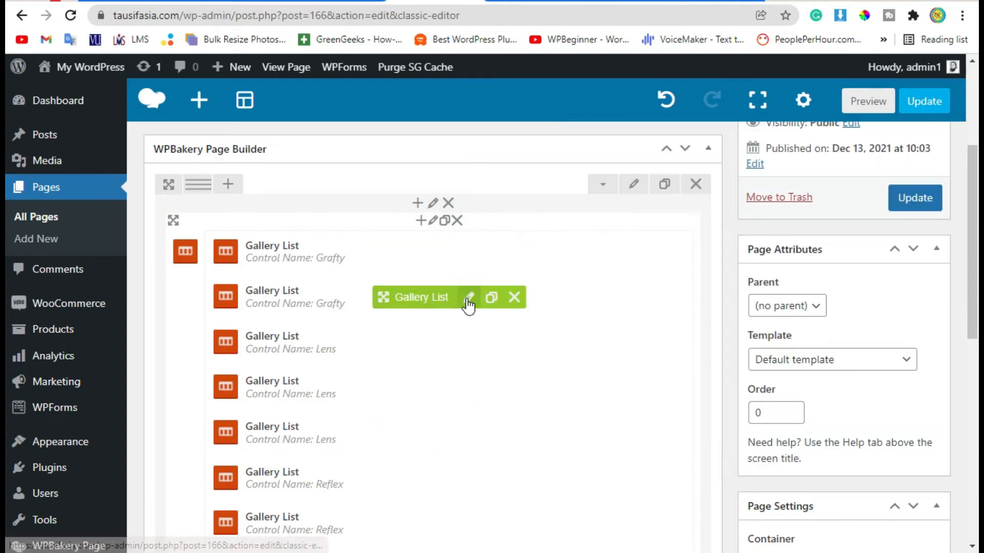
Give the second Grafty item the caption "Lets Travel" and save its settings.
{"action": "left_click", "coordinate": [467, 297]}
{"action": "scroll", "coordinate": [683, 377], "scroll_direction": "up", "scroll_amount": 3}
{"action": "scroll", "coordinate": [677, 373], "scroll_direction": "down", "scroll_amount": 3}
{"action": "left_click", "coordinate": [650, 350]}
{"action": "type", "text": "Lets Travel"}
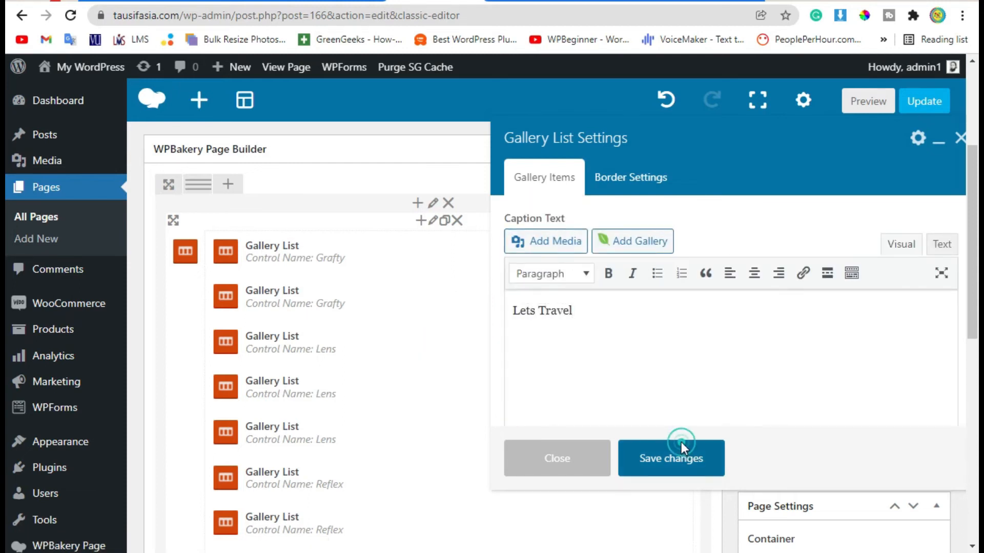
{"action": "left_click", "coordinate": [681, 444]}
Preview the page and check the captions overlaid on the first two gallery images.
{"action": "left_click", "coordinate": [873, 108]}
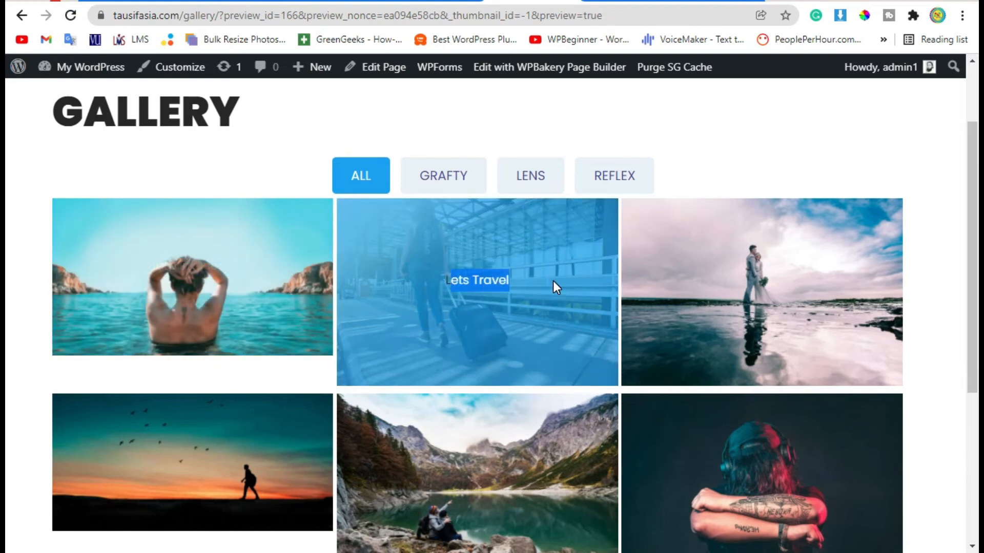
{"action": "left_click", "coordinate": [738, 160]}
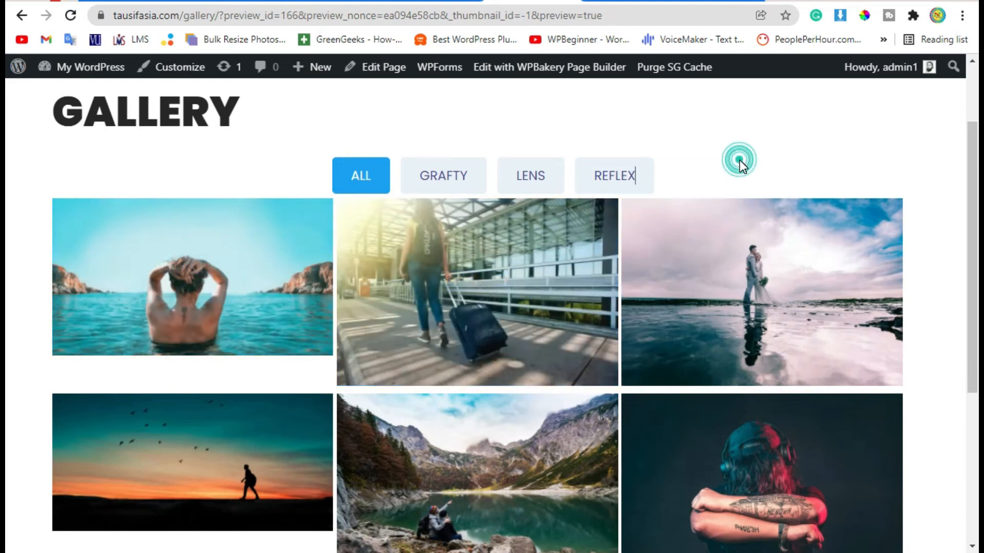
{"action": "scroll", "coordinate": [369, 416], "scroll_direction": "down", "scroll_amount": 5}
{"action": "scroll", "coordinate": [257, 357], "scroll_direction": "up", "scroll_amount": 4}
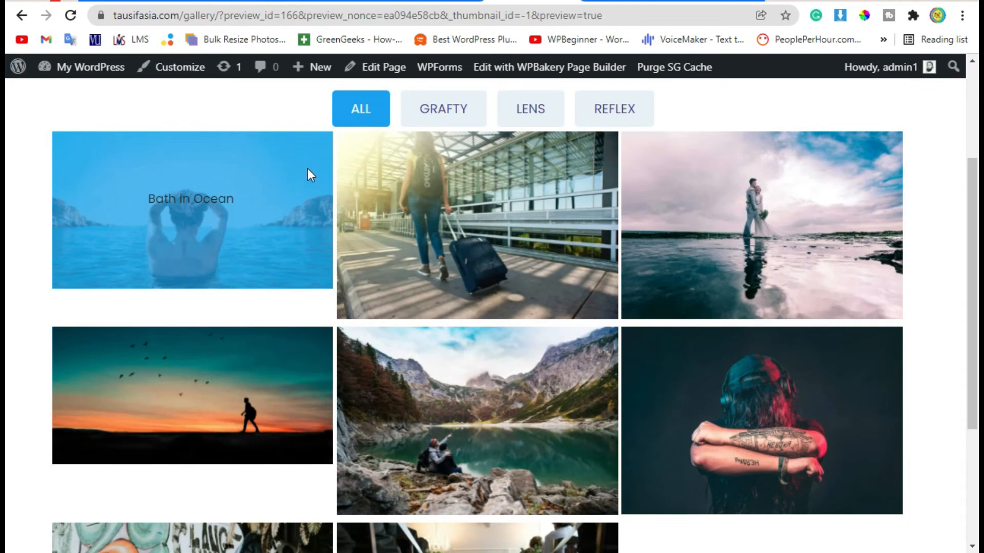
{"action": "left_click", "coordinate": [521, 239]}
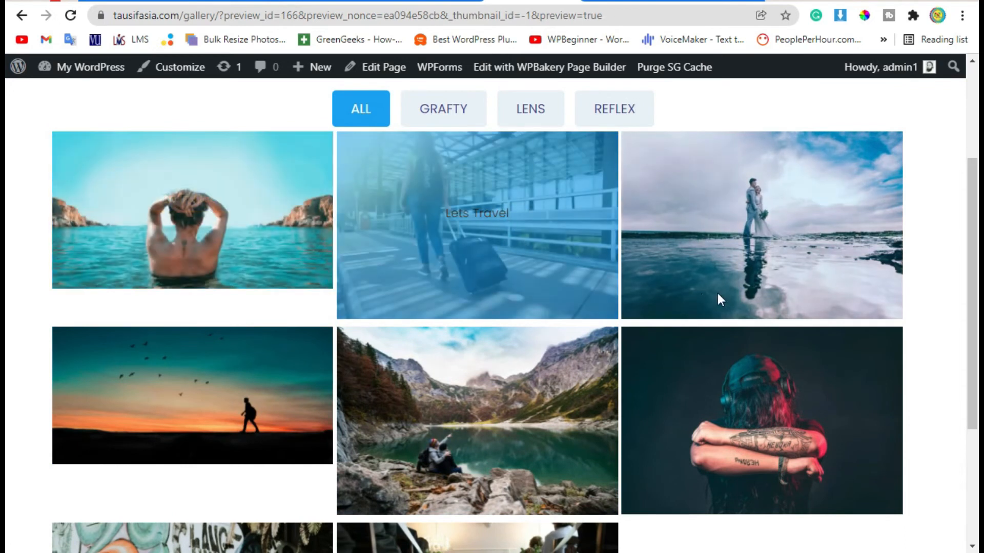
{"action": "scroll", "coordinate": [414, 436], "scroll_direction": "up", "scroll_amount": 2}
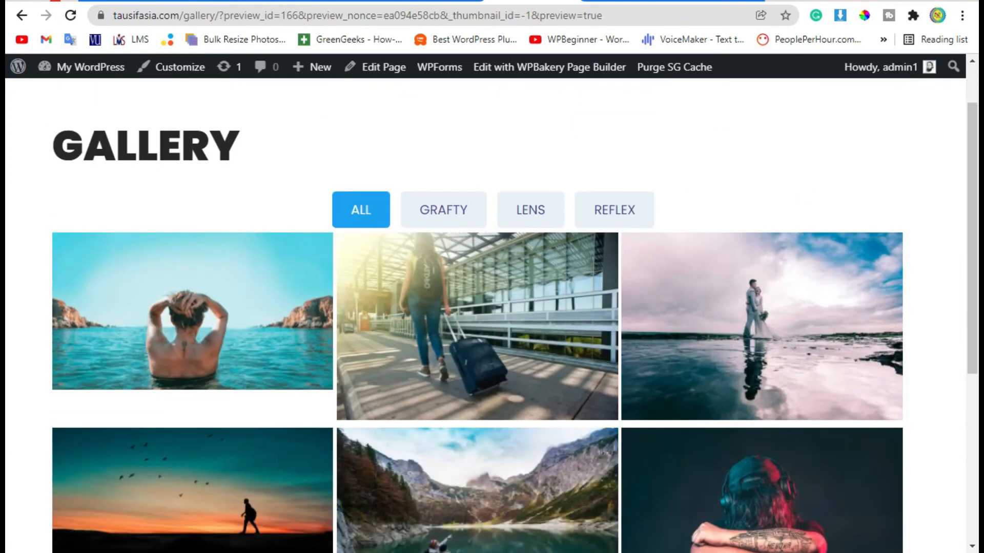
Back in the page editor, set a fixed image height for the filterable gallery and save its settings.
{"action": "left_click", "coordinate": [435, 2]}
{"action": "left_click", "coordinate": [433, 221]}
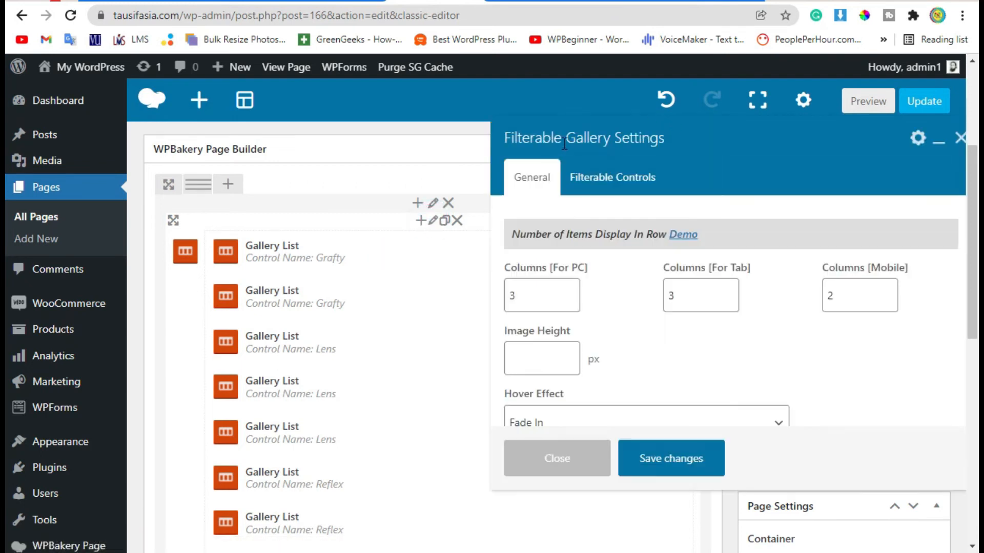
{"action": "scroll", "coordinate": [659, 331], "scroll_direction": "down", "scroll_amount": 4}
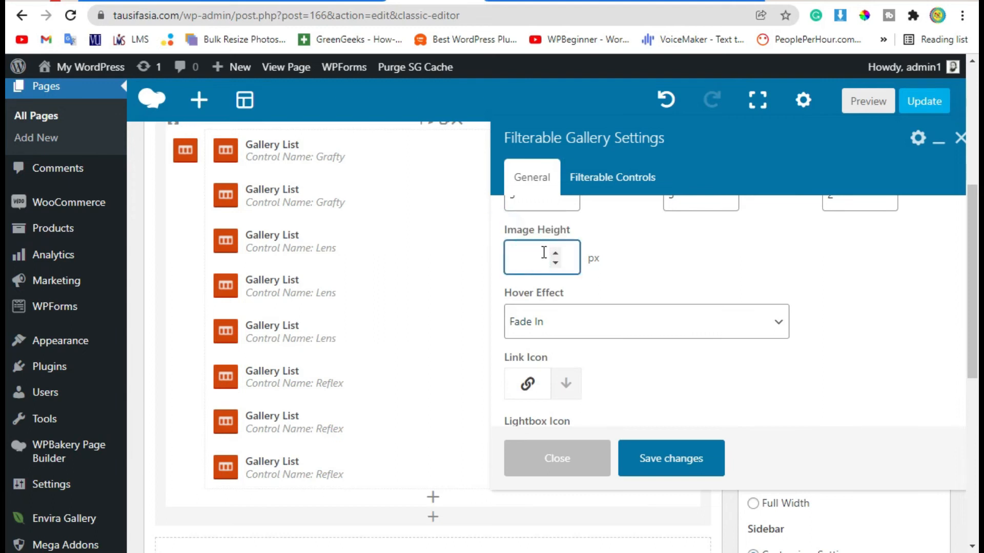
{"action": "left_click", "coordinate": [700, 467]}
Preview the page and examine how the gallery images line up with the fixed image height.
{"action": "left_click", "coordinate": [868, 101]}
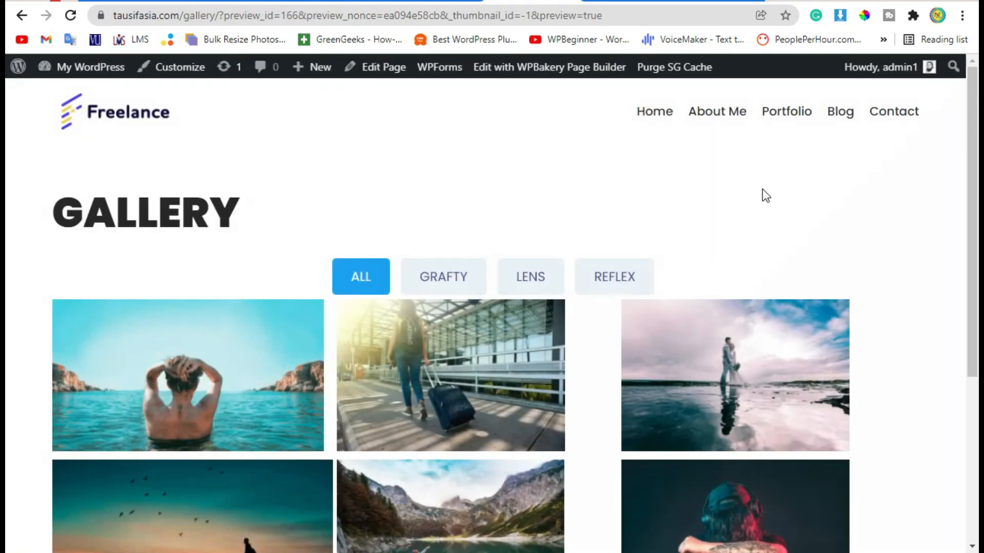
{"action": "scroll", "coordinate": [758, 204], "scroll_direction": "down", "scroll_amount": 4}
{"action": "scroll", "coordinate": [615, 256], "scroll_direction": "up", "scroll_amount": 2}
{"action": "scroll", "coordinate": [640, 353], "scroll_direction": "down", "scroll_amount": 1}
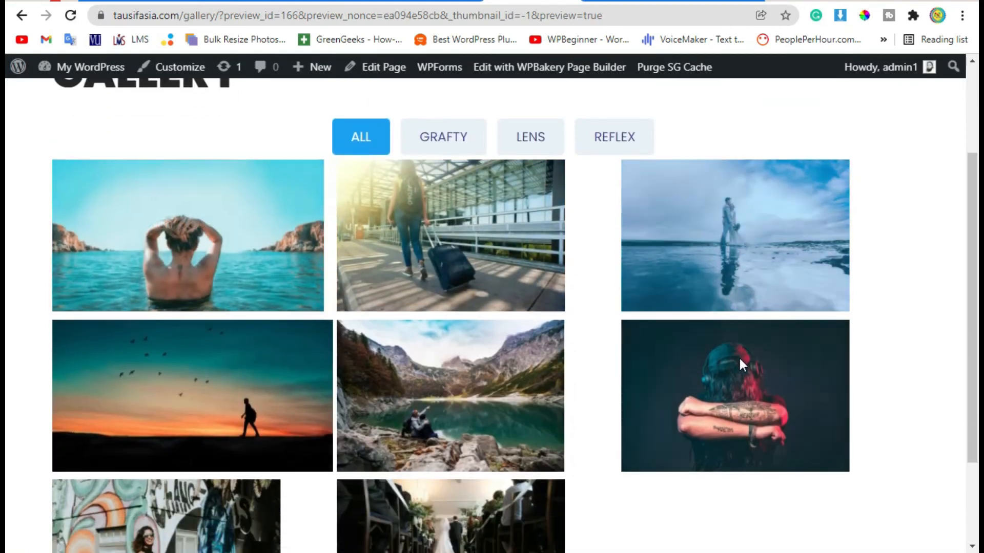
{"action": "scroll", "coordinate": [615, 318], "scroll_direction": "down", "scroll_amount": 3}
{"action": "scroll", "coordinate": [415, 354], "scroll_direction": "up", "scroll_amount": 2}
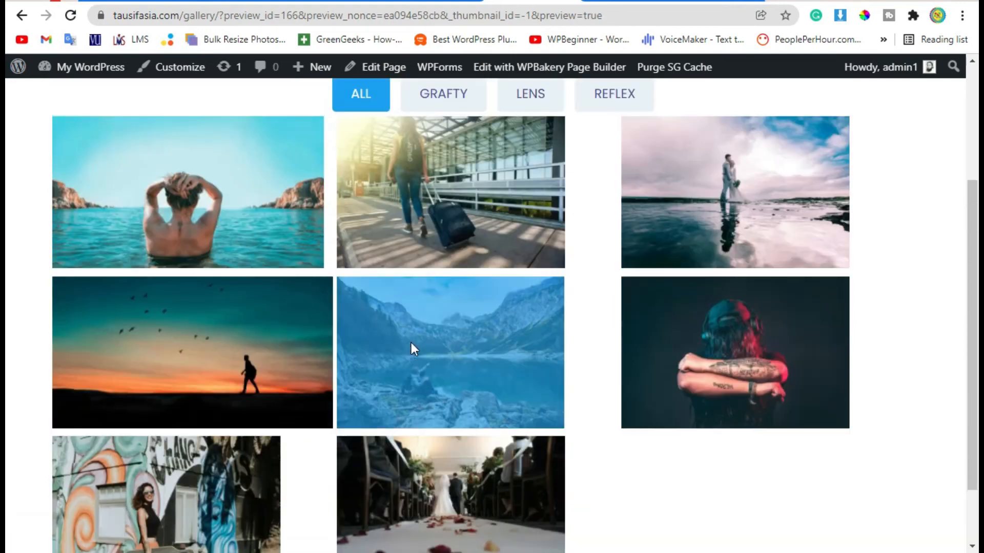
{"action": "scroll", "coordinate": [411, 343], "scroll_direction": "up", "scroll_amount": 1}
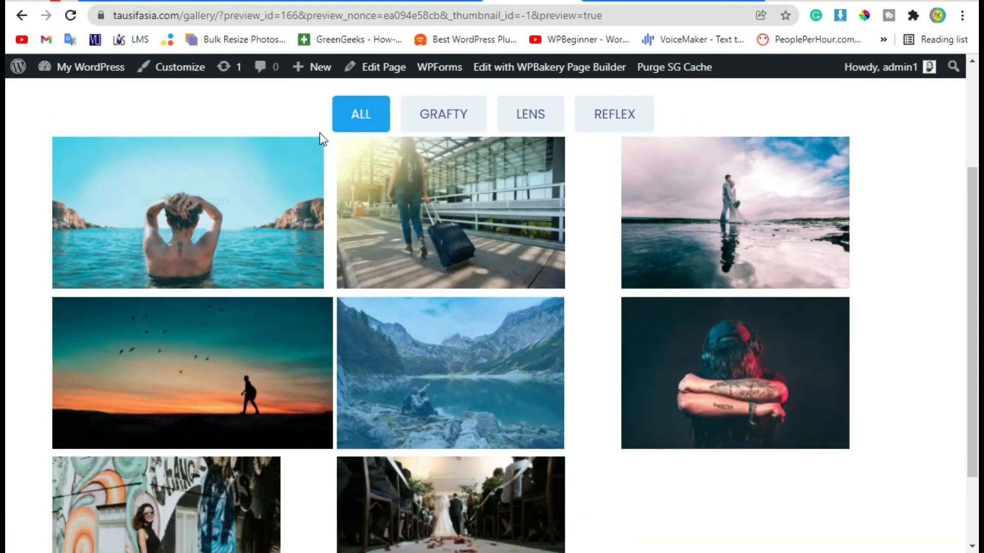
{"action": "scroll", "coordinate": [649, 245], "scroll_direction": "down", "scroll_amount": 2}
{"action": "scroll", "coordinate": [738, 282], "scroll_direction": "up", "scroll_amount": 4}
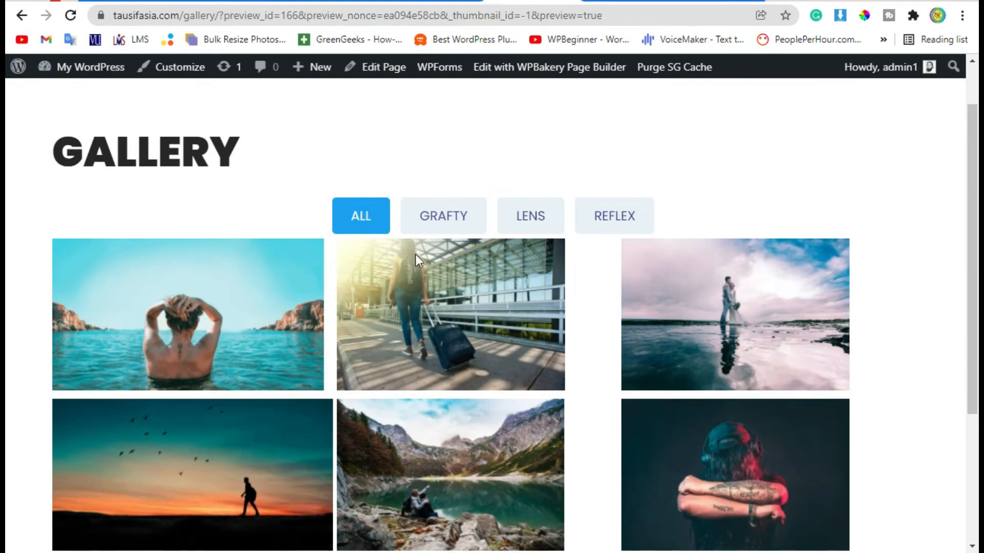
{"action": "scroll", "coordinate": [426, 266], "scroll_direction": "up", "scroll_amount": 1}
Filter the previewed fixed-height gallery by Grafty, Lens and Reflex in turn.
{"action": "left_click", "coordinate": [440, 279]}
{"action": "left_click", "coordinate": [530, 281]}
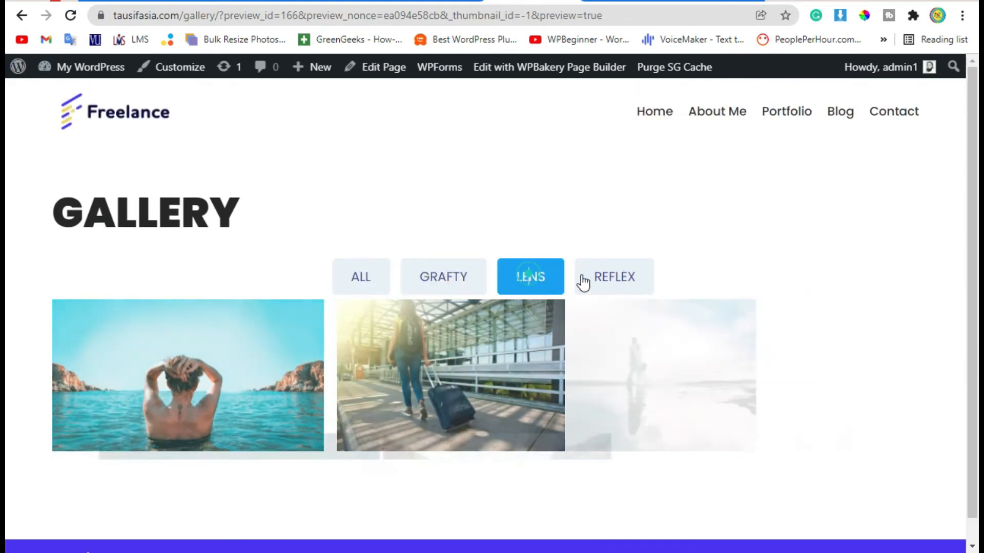
{"action": "left_click", "coordinate": [614, 282]}
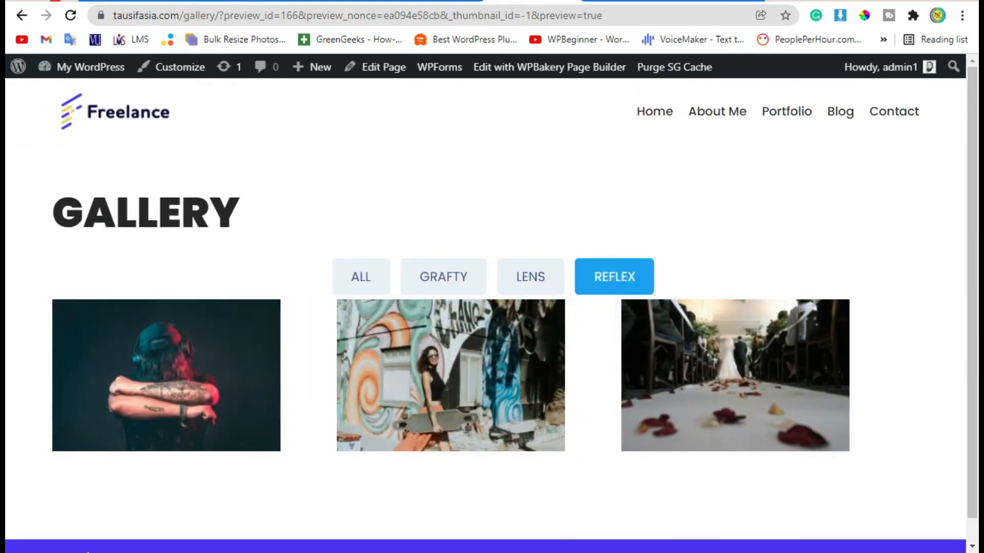
Back in the page editor, set the first Grafty gallery item's lightbox button to LightBox and save its settings.
{"action": "left_click", "coordinate": [434, 1]}
{"action": "scroll", "coordinate": [329, 392], "scroll_direction": "up", "scroll_amount": 2}
{"action": "mouse_move", "coordinate": [410, 249]}
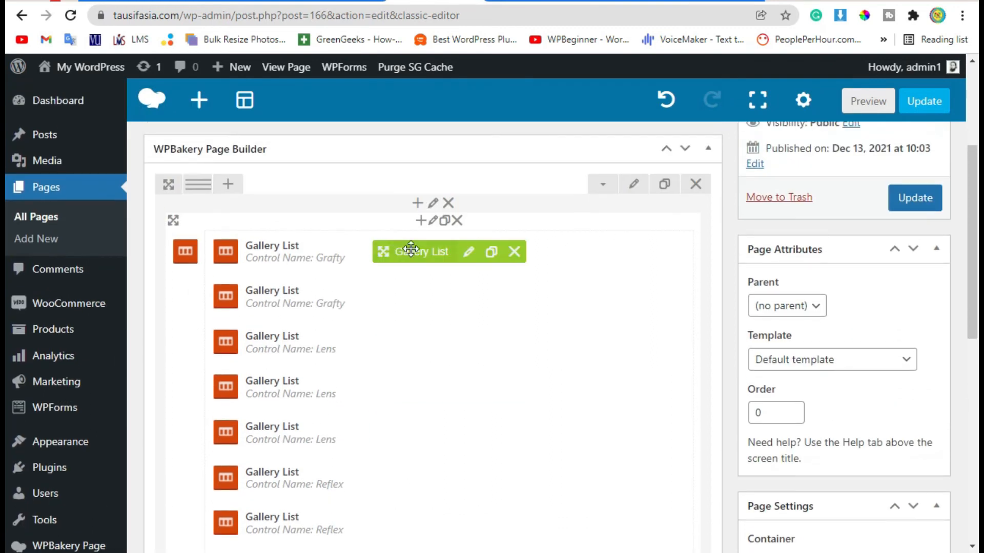
{"action": "left_click", "coordinate": [468, 252]}
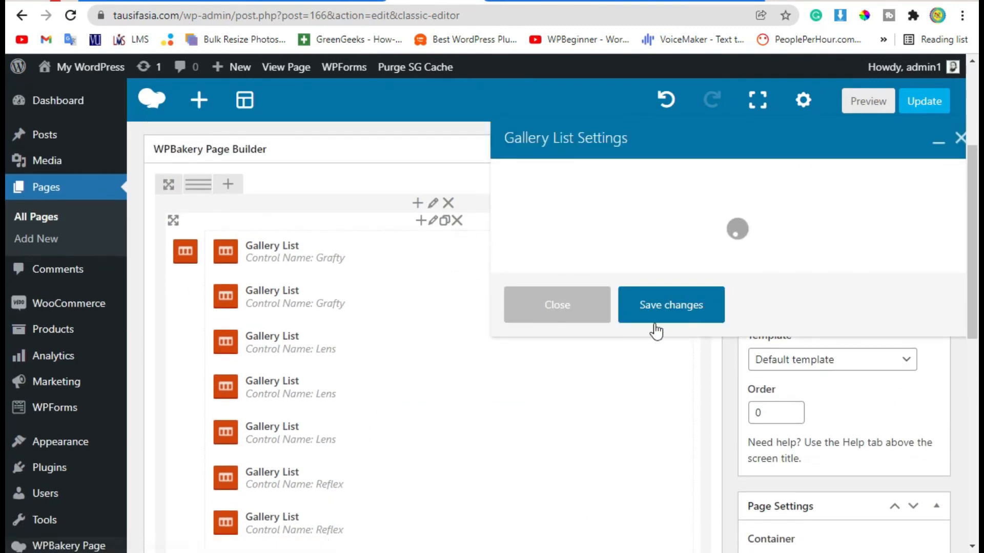
{"action": "scroll", "coordinate": [659, 315], "scroll_direction": "down", "scroll_amount": 5}
{"action": "scroll", "coordinate": [650, 329], "scroll_direction": "up", "scroll_amount": 1}
{"action": "scroll", "coordinate": [589, 317], "scroll_direction": "down", "scroll_amount": 3}
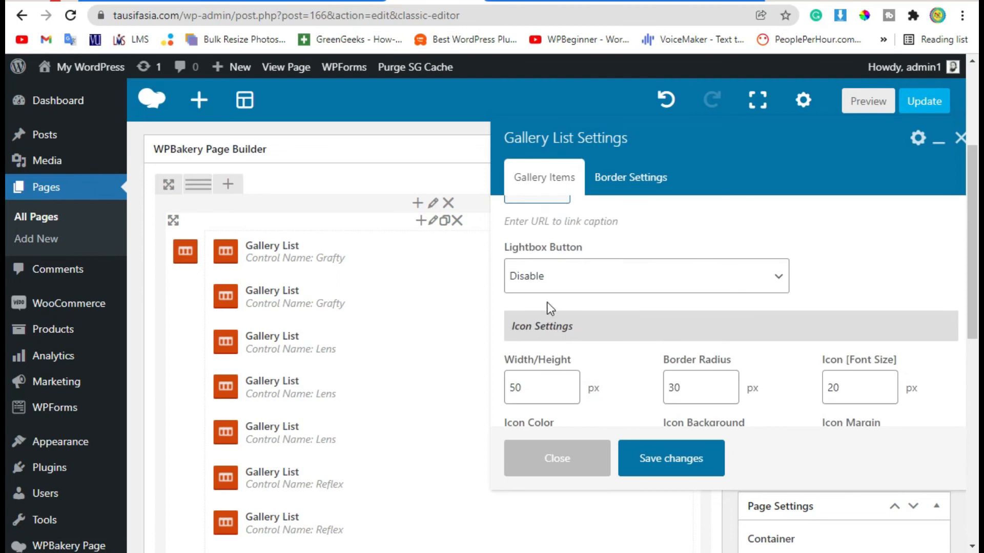
{"action": "left_click", "coordinate": [566, 278]}
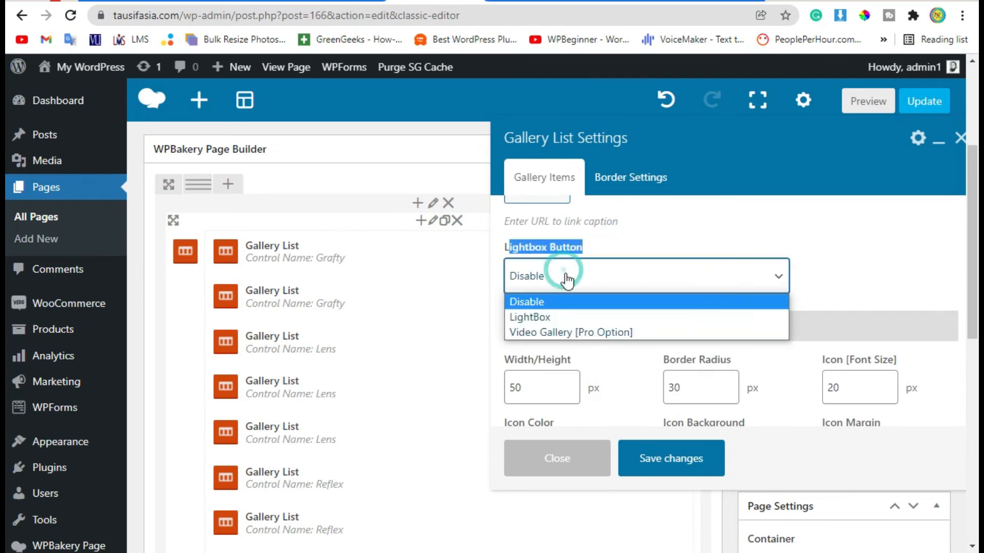
{"action": "left_click", "coordinate": [569, 316]}
{"action": "left_click", "coordinate": [667, 461]}
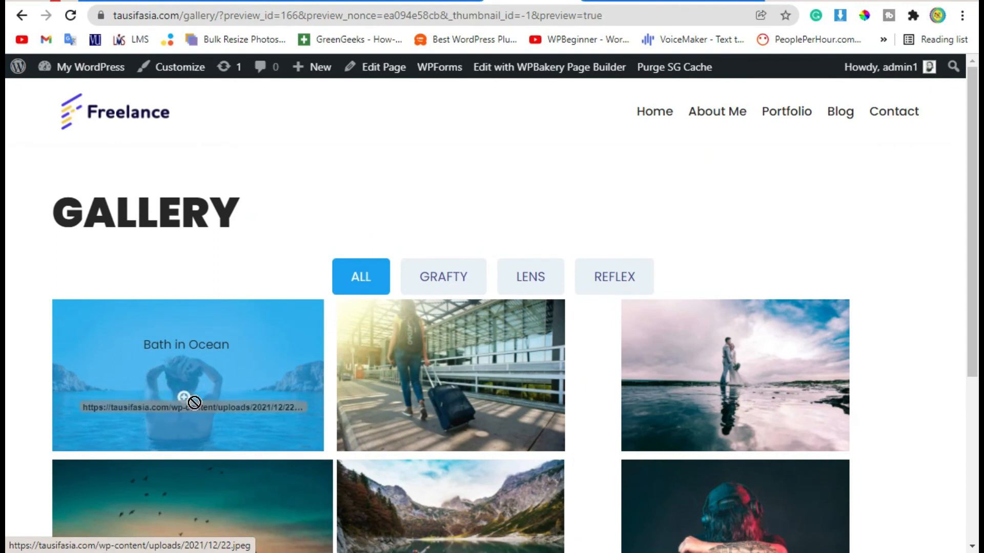
Open the Bath in Ocean image in the previewed page's lightbox, close it and look over the remaining gallery images.
{"action": "left_click", "coordinate": [184, 403]}
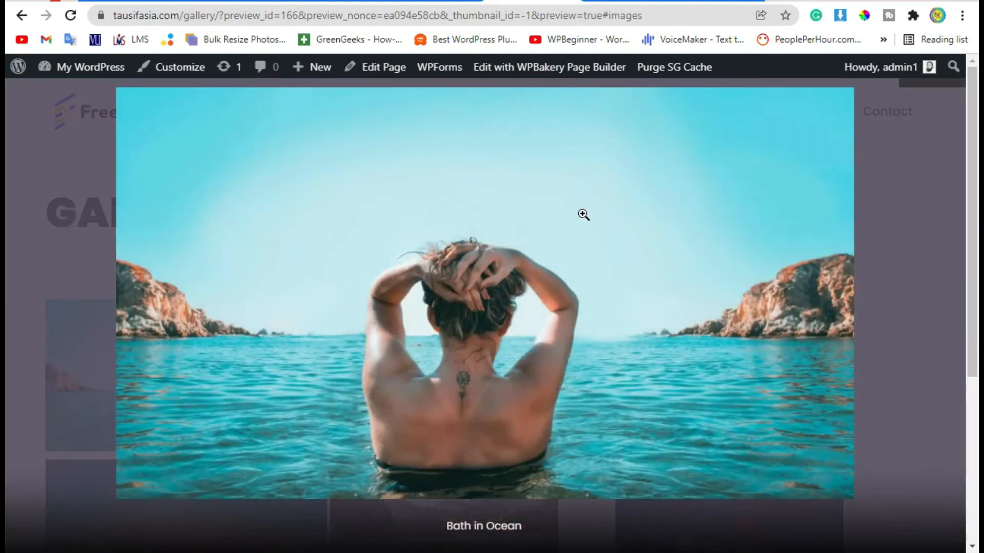
{"action": "left_click", "coordinate": [877, 300]}
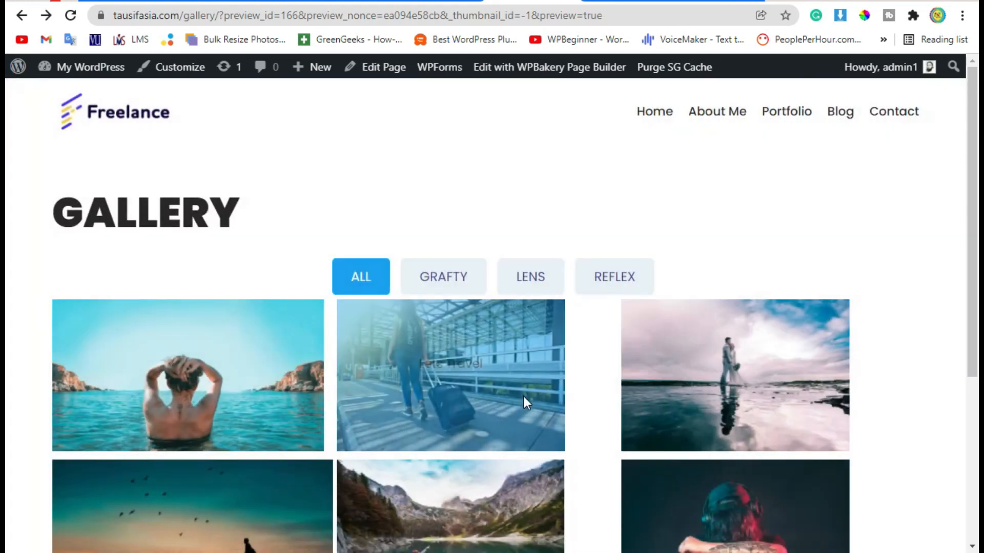
{"action": "scroll", "coordinate": [459, 394], "scroll_direction": "down", "scroll_amount": 4}
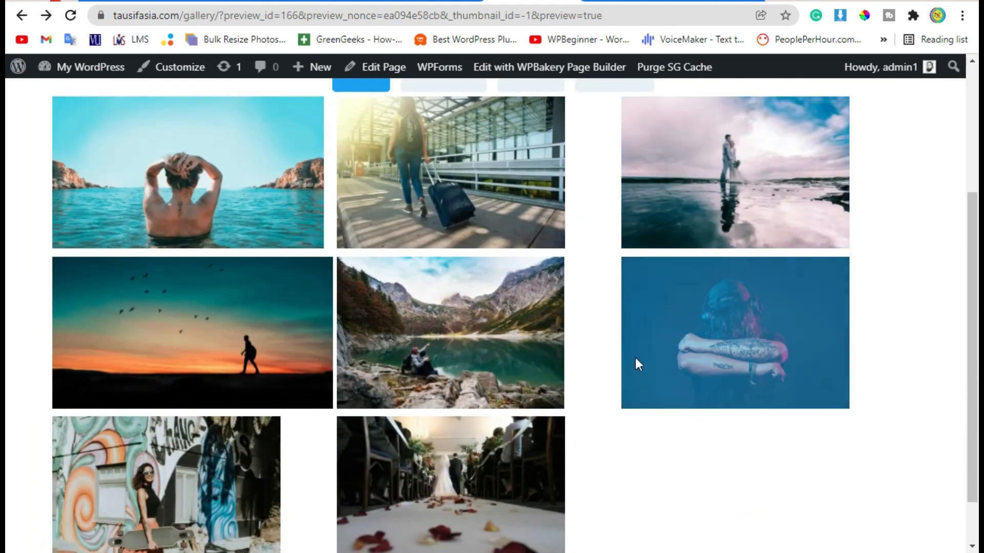
{"action": "scroll", "coordinate": [303, 398], "scroll_direction": "up", "scroll_amount": 2}
{"action": "scroll", "coordinate": [461, 354], "scroll_direction": "up", "scroll_amount": 2}
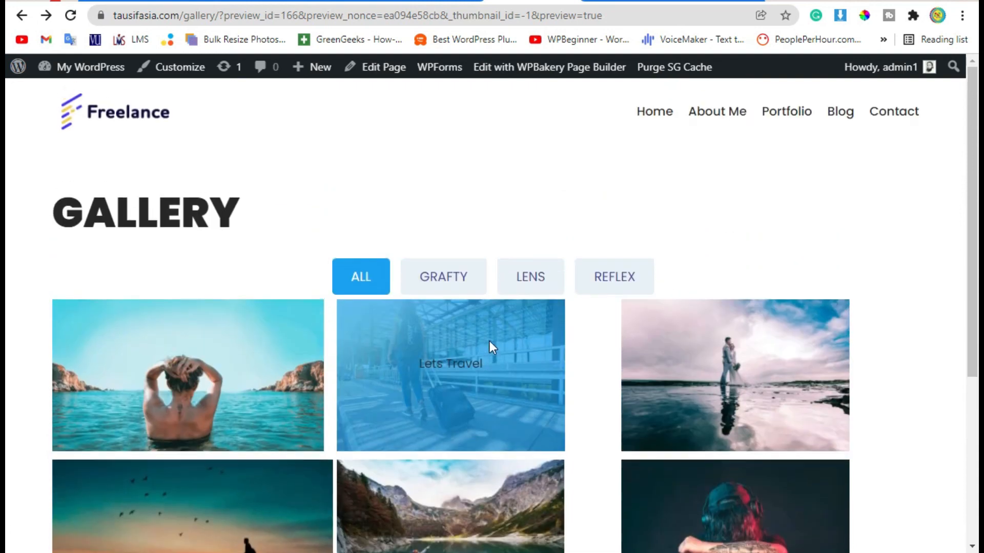
Filter the previewed gallery by Grafty, Lens and Reflex in turn, and return to showing all images.
{"action": "left_click", "coordinate": [444, 283]}
{"action": "left_click", "coordinate": [530, 280]}
{"action": "left_click", "coordinate": [632, 279]}
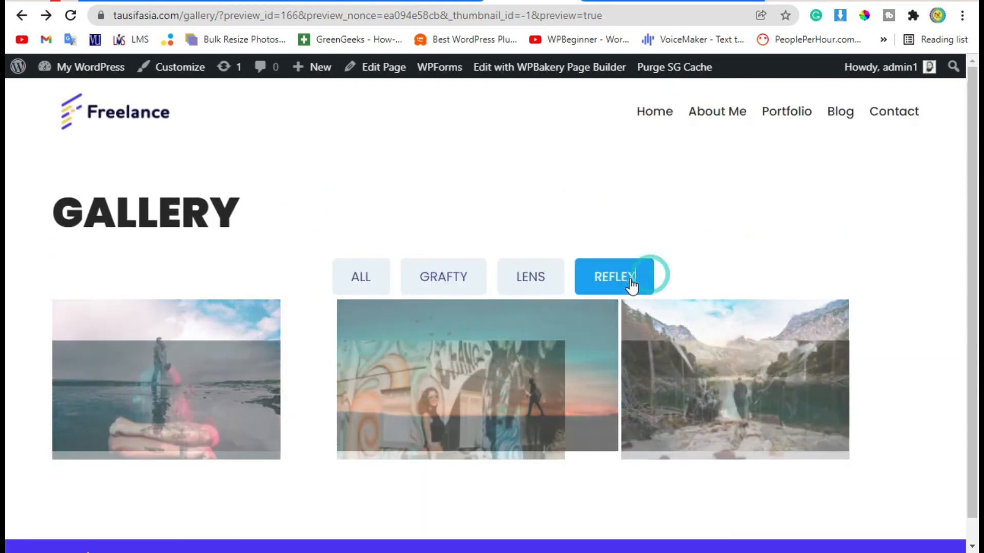
{"action": "left_click", "coordinate": [364, 275]}
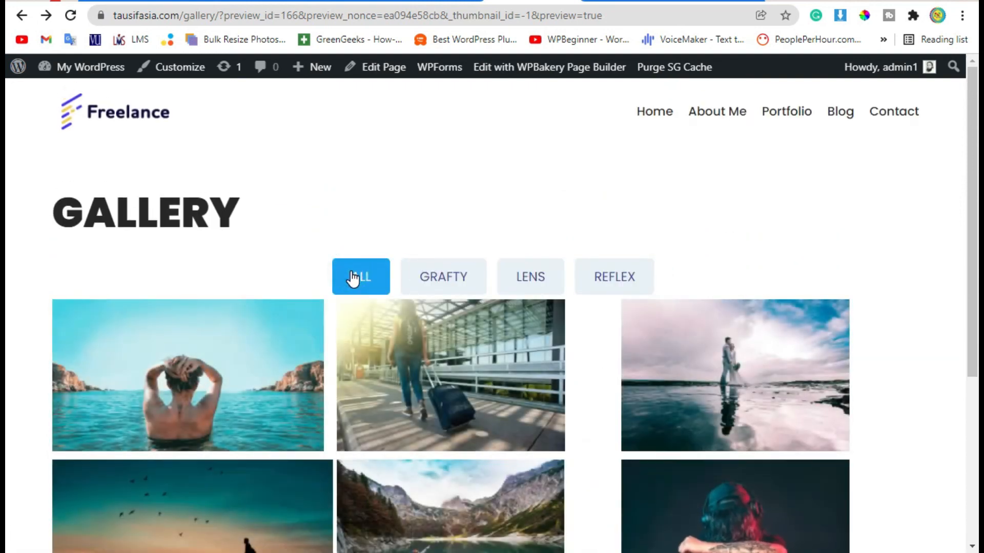